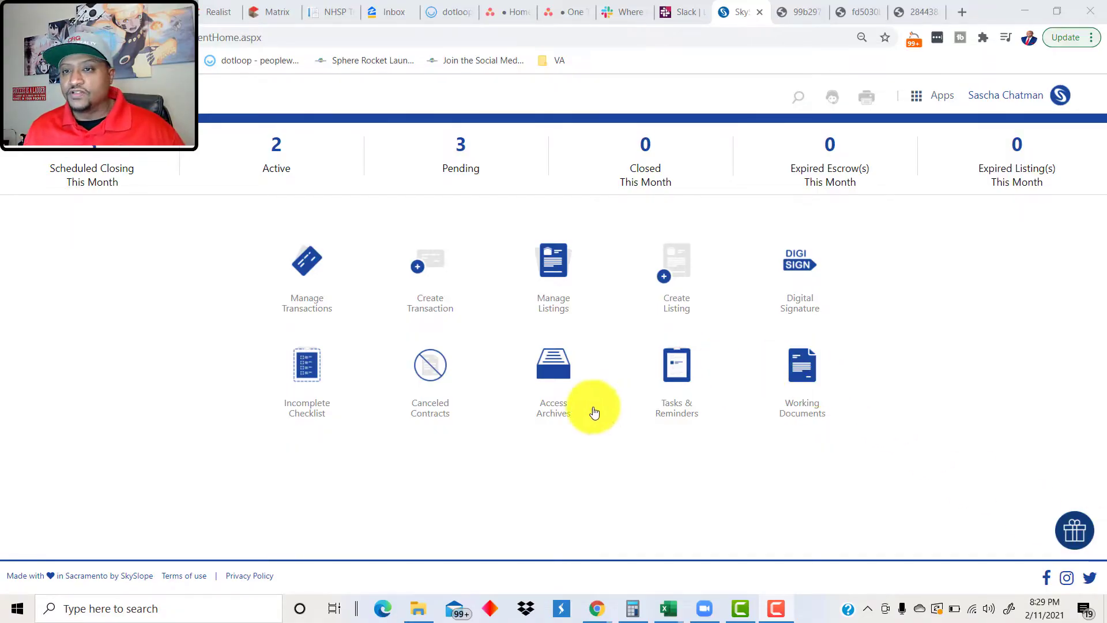
Step: Switch from SkySlope to the Forms app through the Apps menu
click(916, 98)
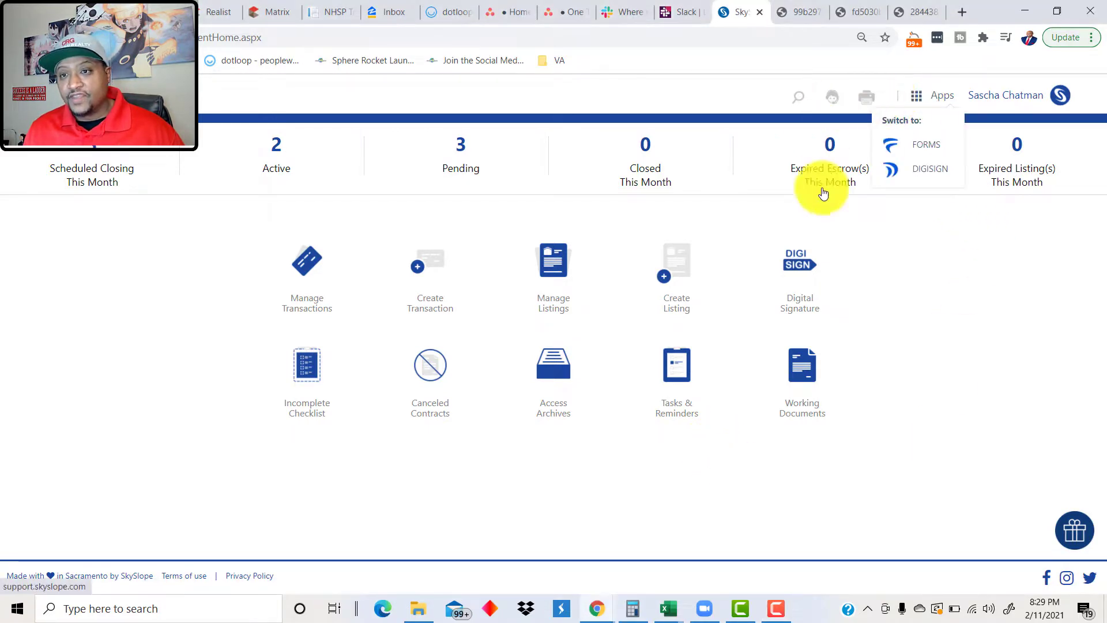
click(921, 153)
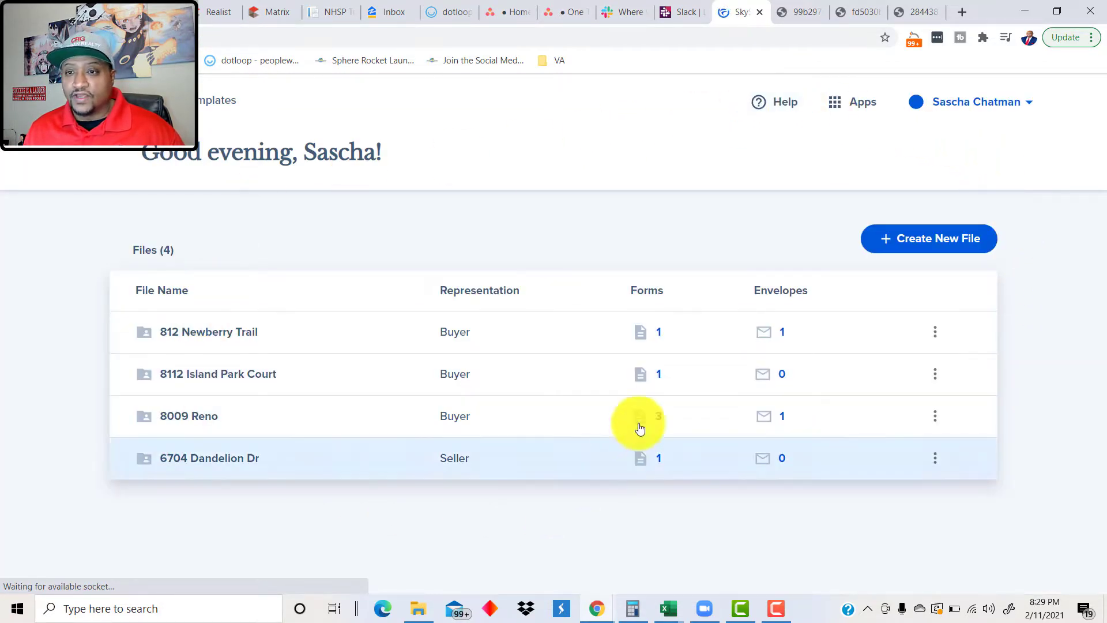
Step: Start a new file marked as Buyer and begin entering the primary client's name
click(919, 252)
scroll(323, 294, down, 2)
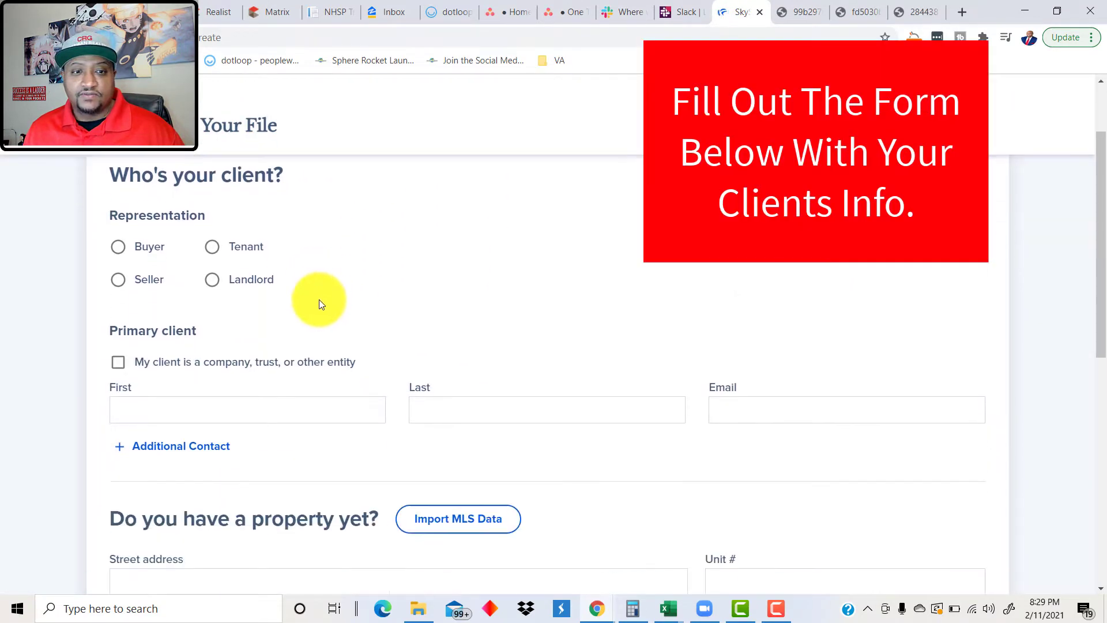
scroll(259, 280, down, 1)
scroll(173, 291, up, 2)
click(117, 278)
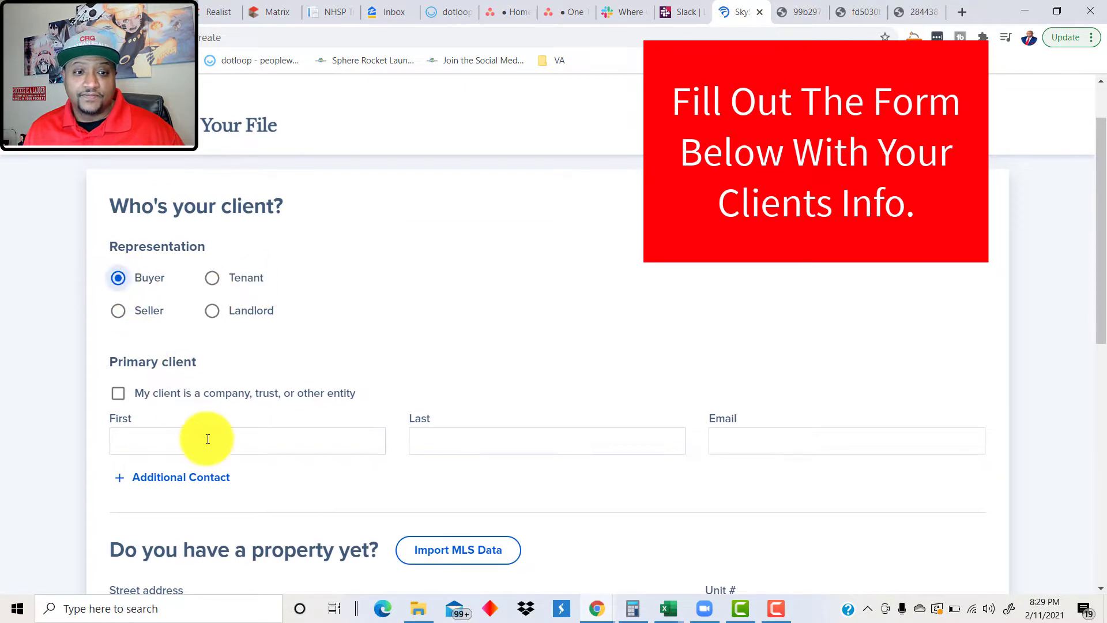
scroll(237, 409, down, 2)
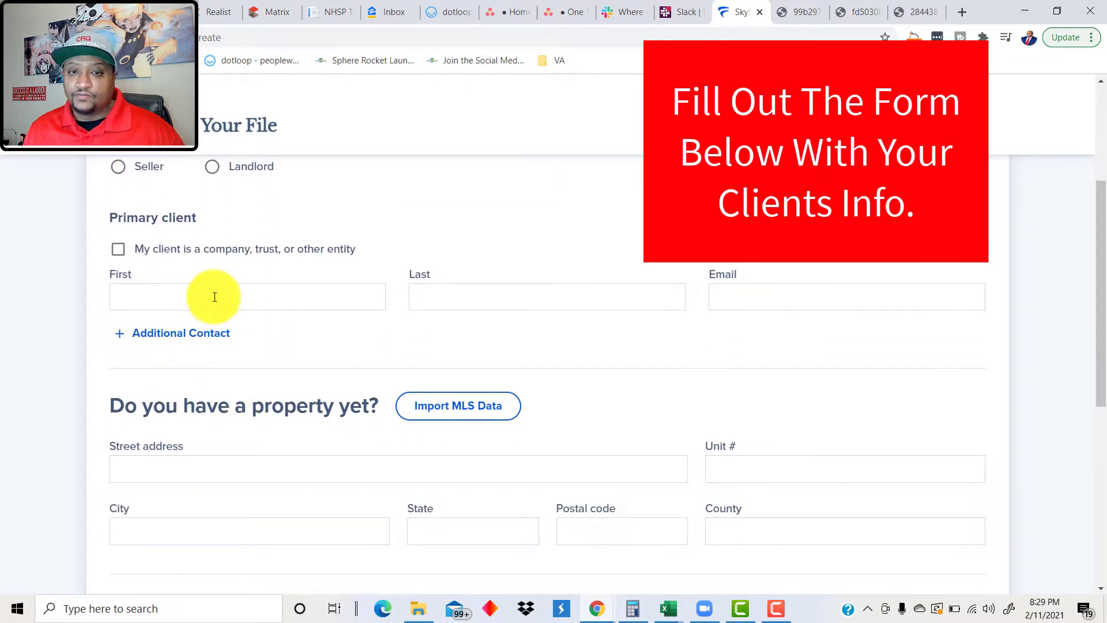
click(215, 297)
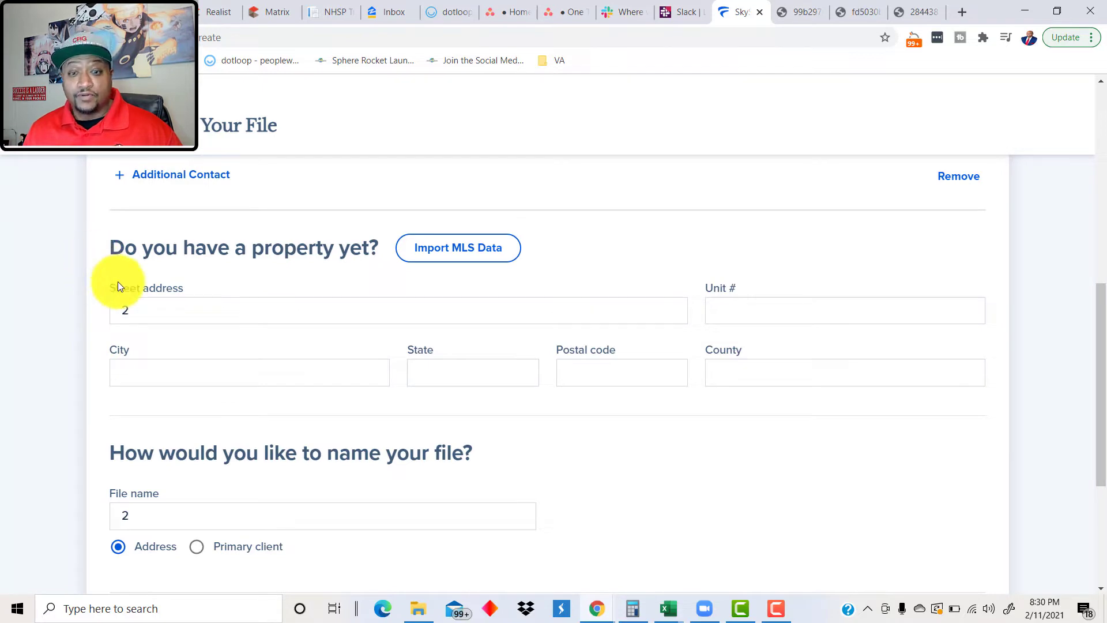
click(137, 303)
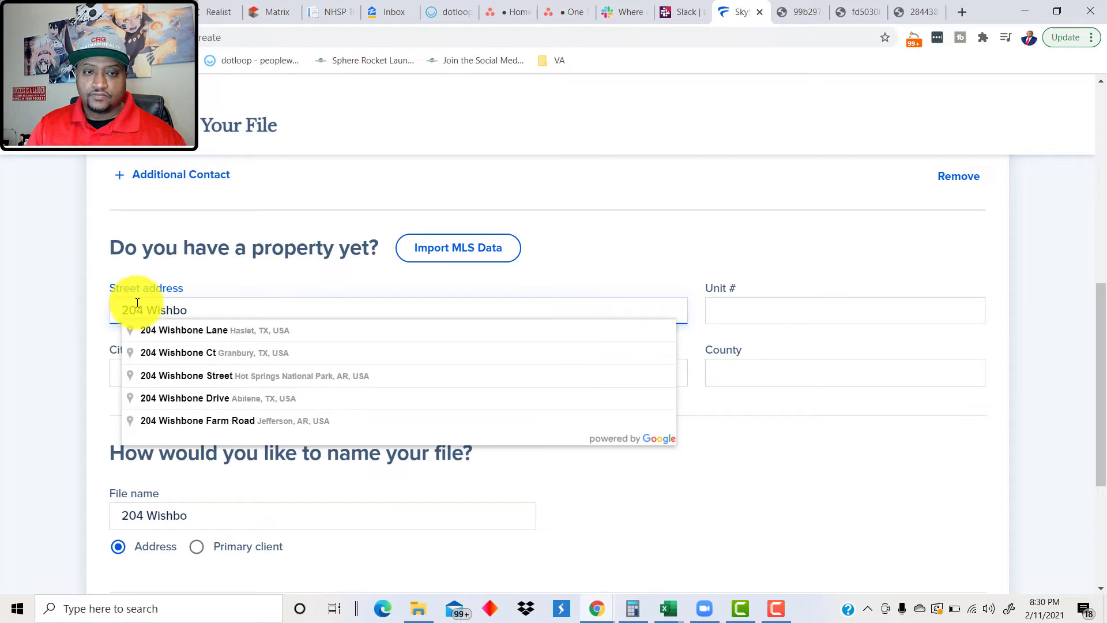
click(203, 332)
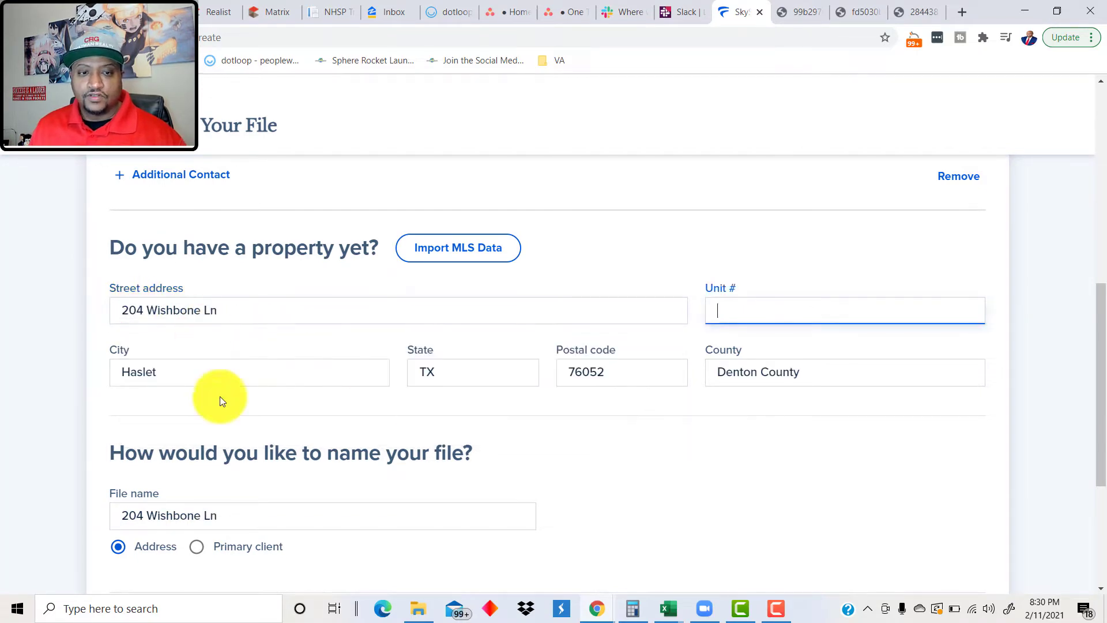
scroll(133, 378, down, 1)
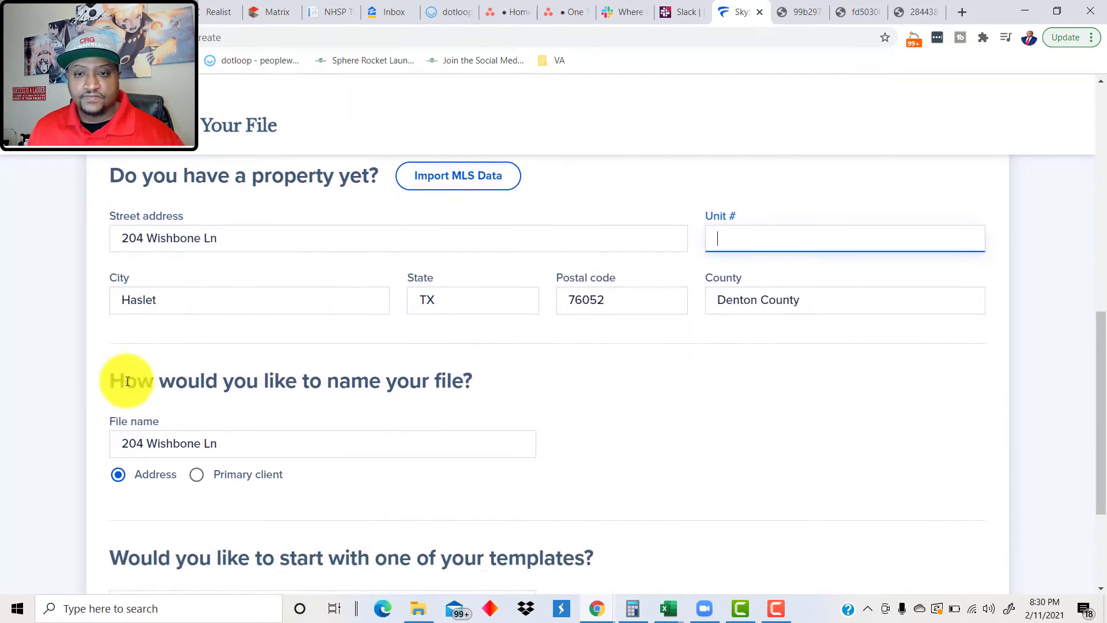
scroll(128, 380, down, 2)
scroll(128, 381, down, 1)
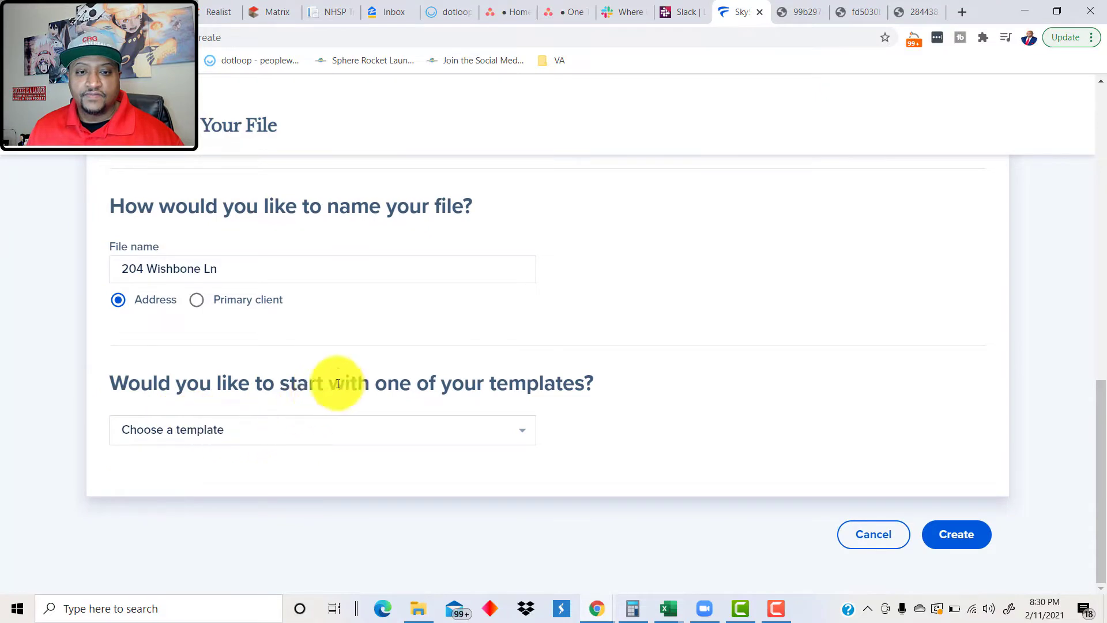
click(223, 430)
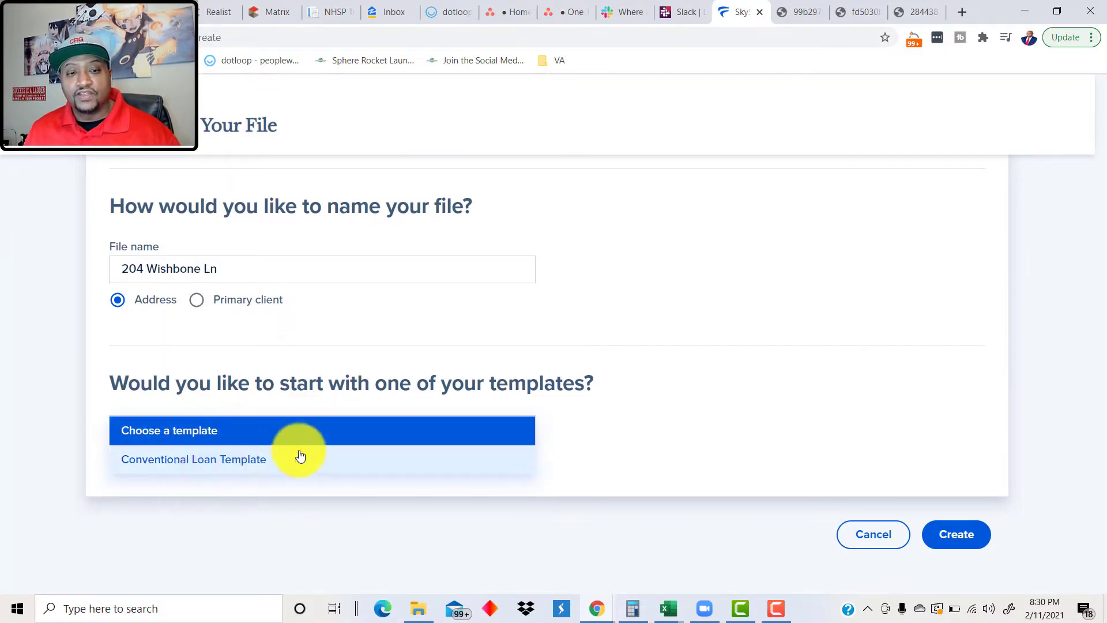
click(644, 452)
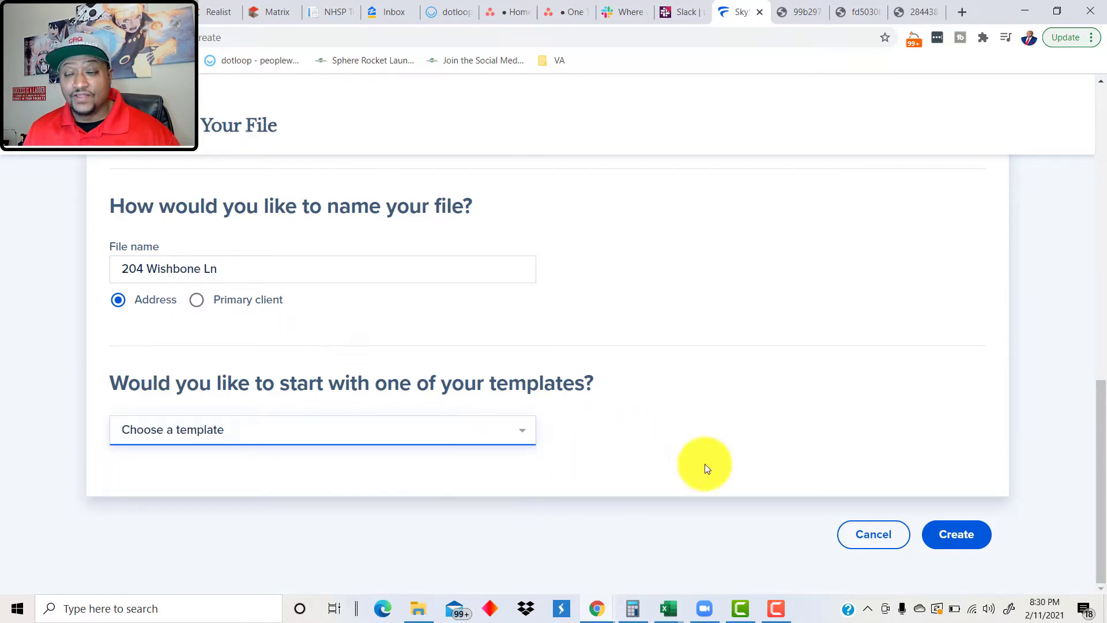
click(988, 533)
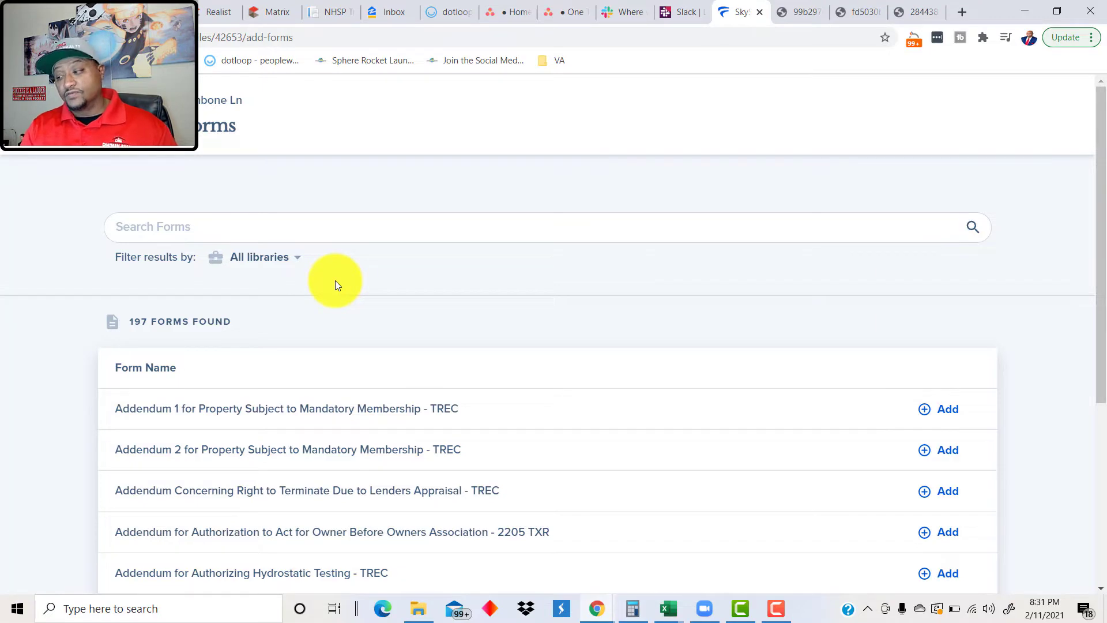
Step: Search the forms library for 'wire' and add the Wire Fraud Warning for Buyers form
click(239, 231)
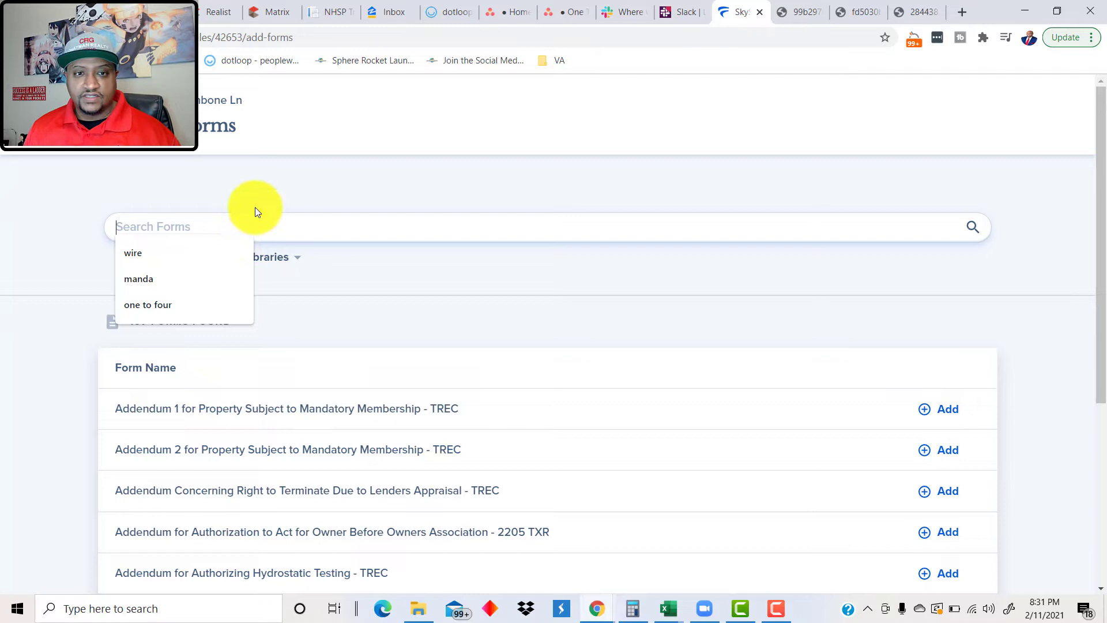
click(267, 194)
click(154, 228)
click(156, 230)
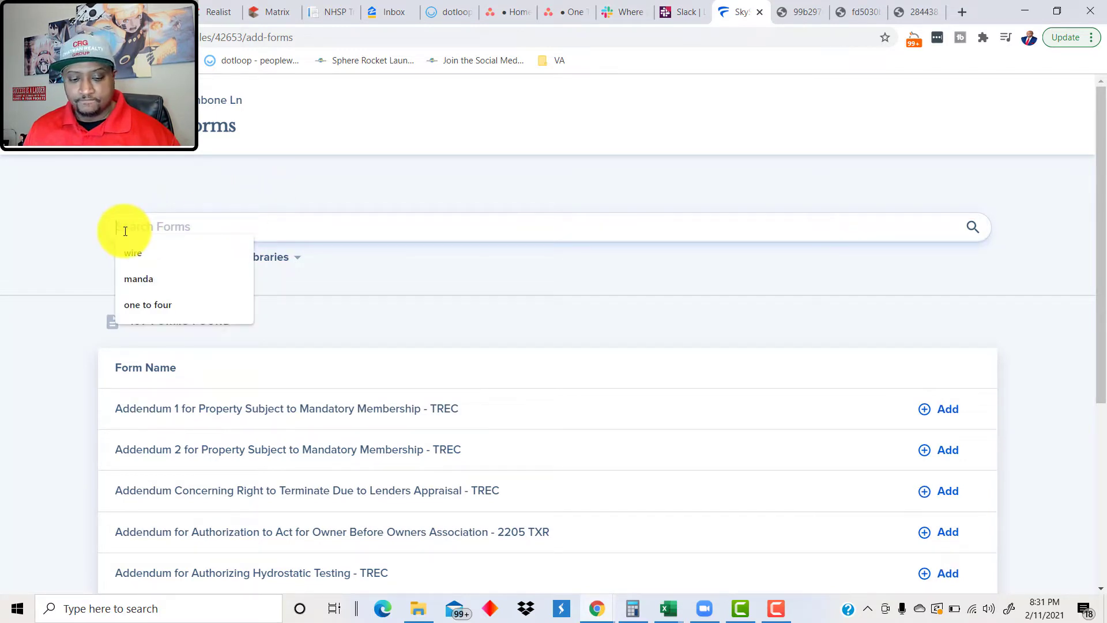
text(wire)
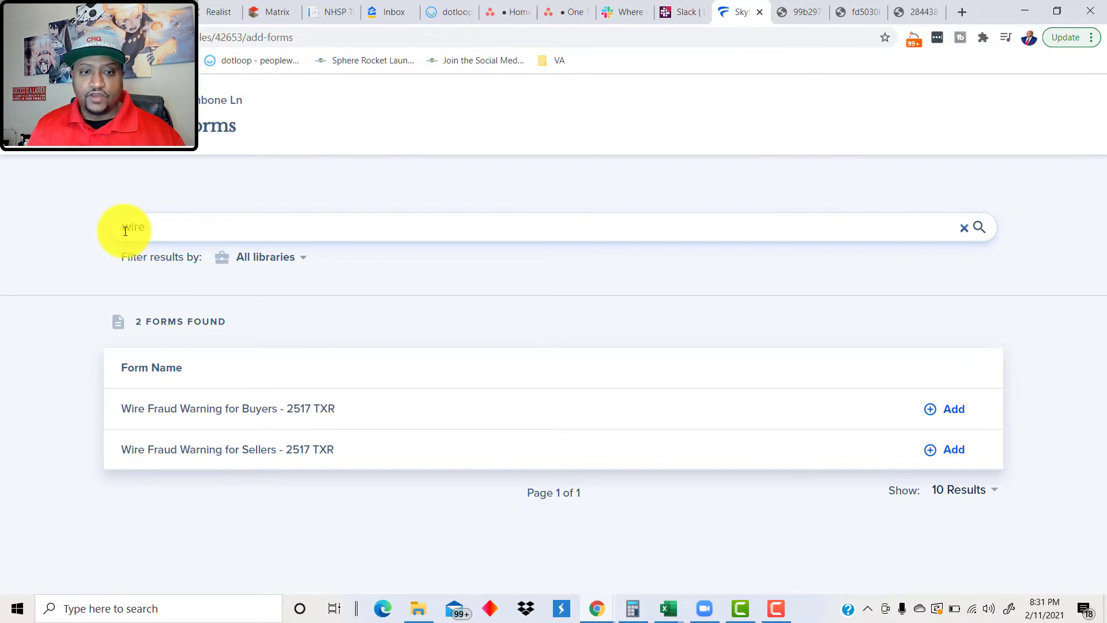
click(955, 411)
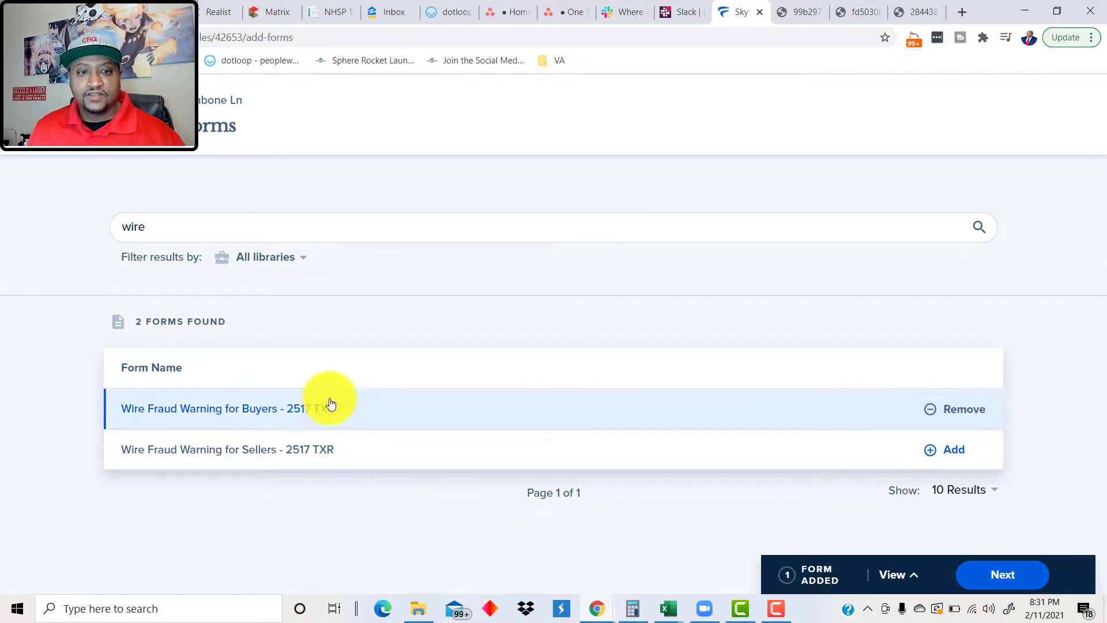
click(1025, 574)
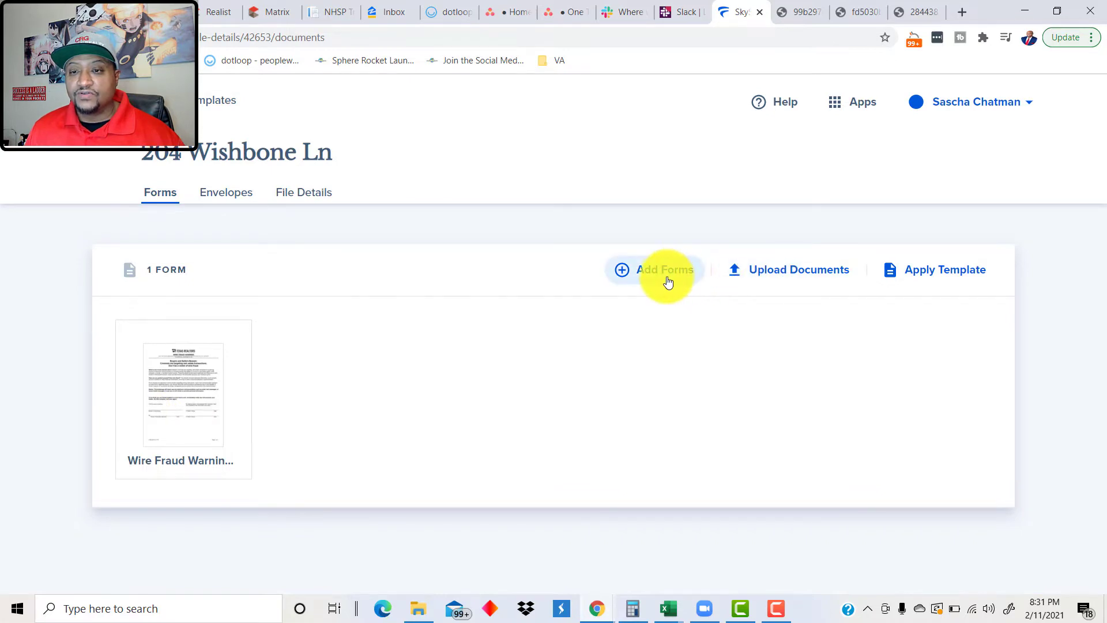
Step: Upload the Affiliated_Business_Arrangement_Notification (1).pdf document from File Explorer into the file
click(766, 282)
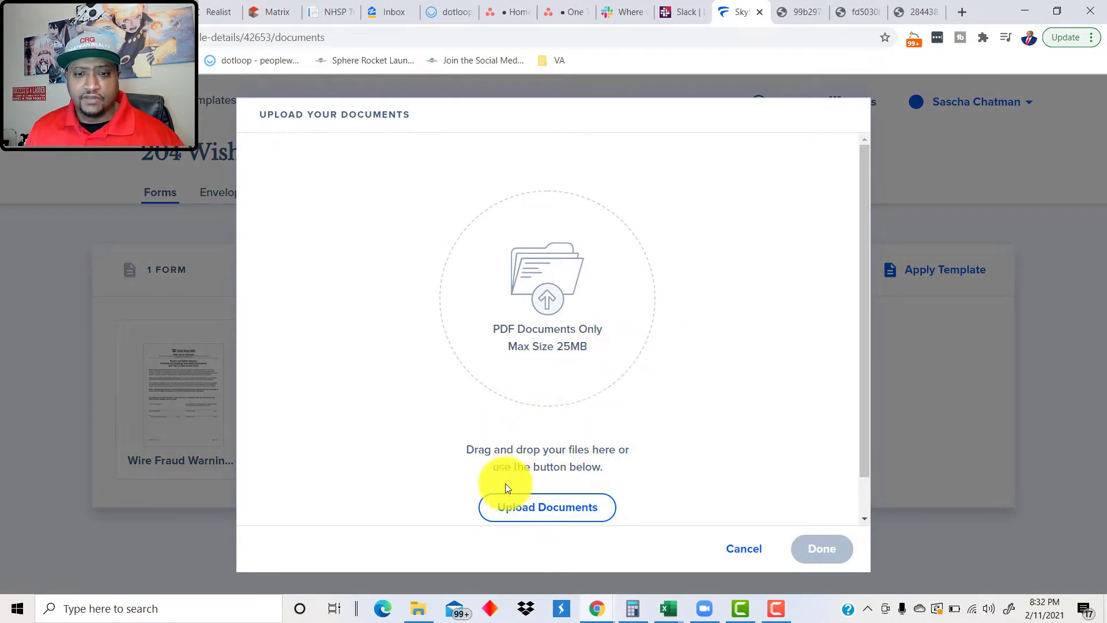
click(418, 608)
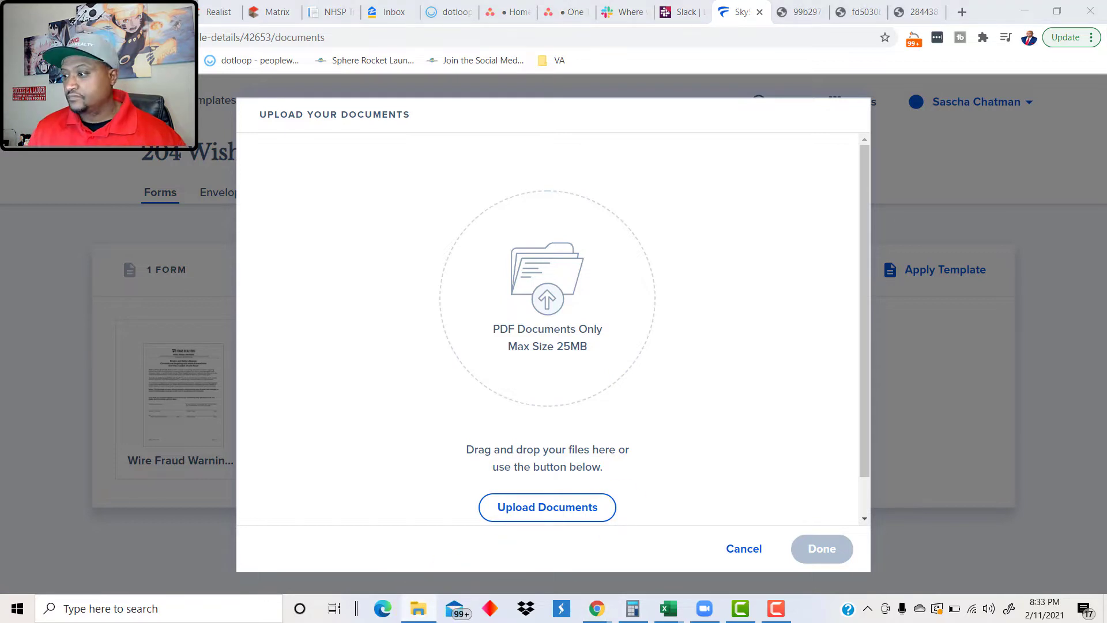
drag(1106, 377, 592, 456)
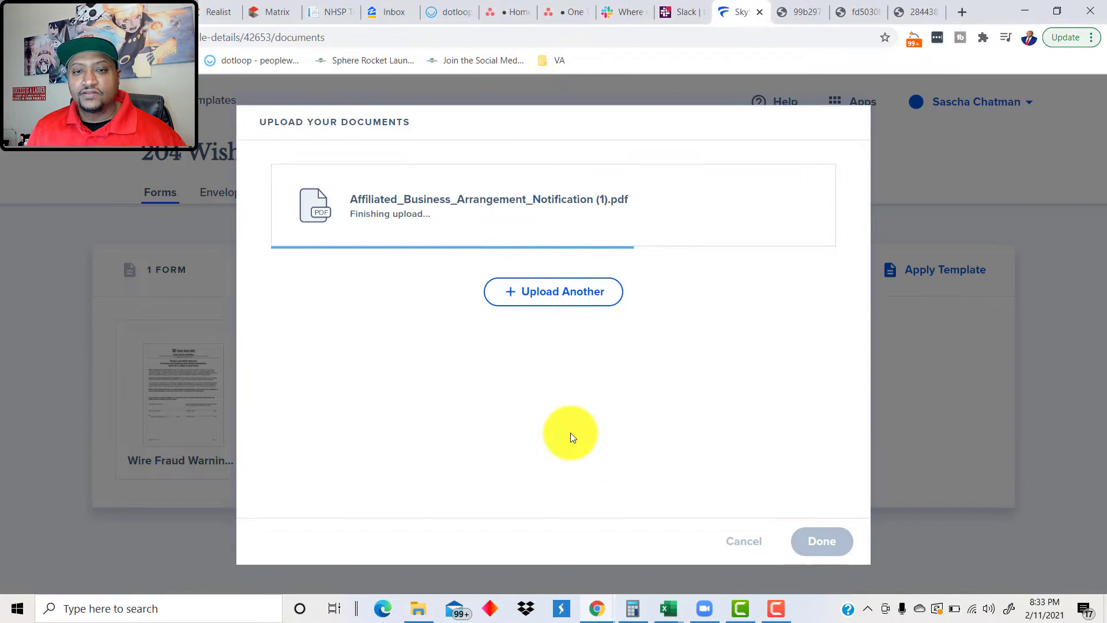
click(808, 538)
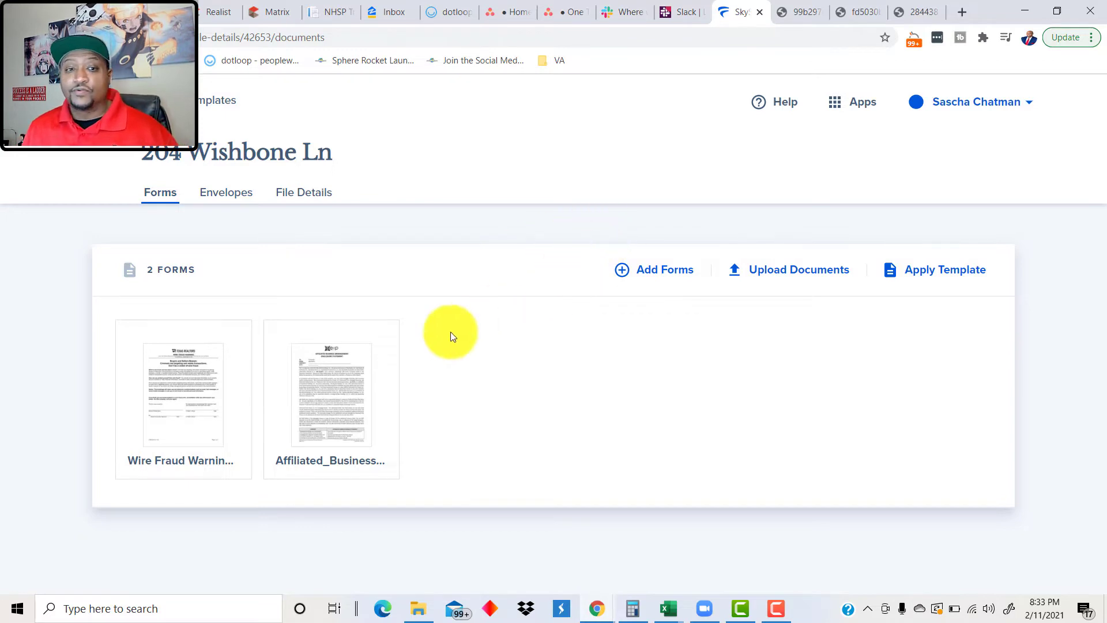
Step: Fill the Wire Fraud Warning broker's printed name with exp realty, clear the fax, and add the license number
click(201, 403)
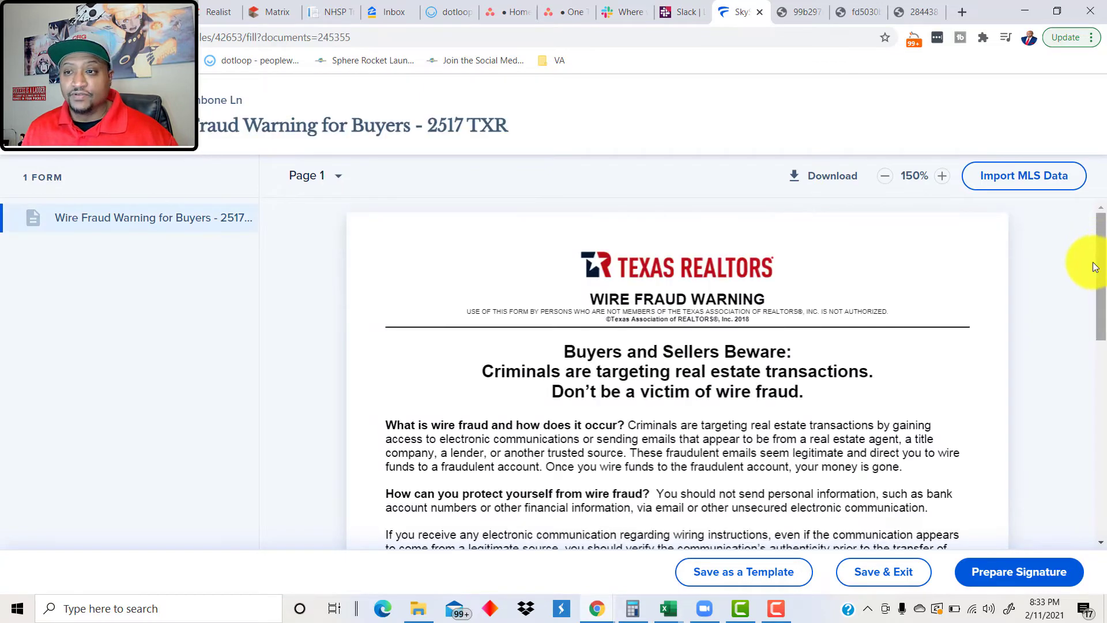
scroll(1090, 271, down, 6)
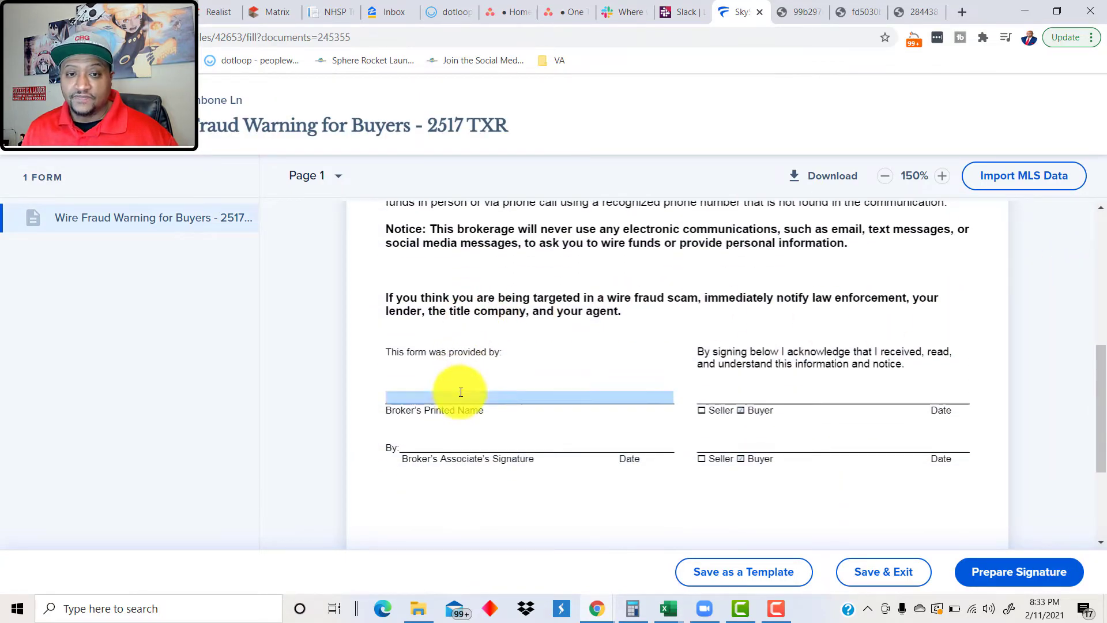
click(461, 392)
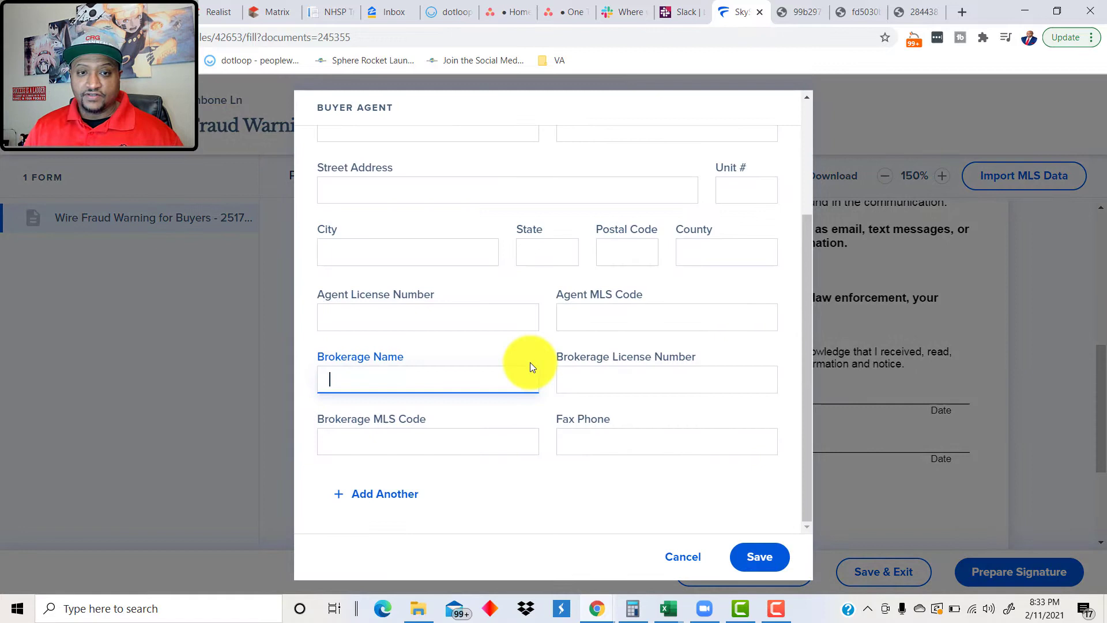
text(e)
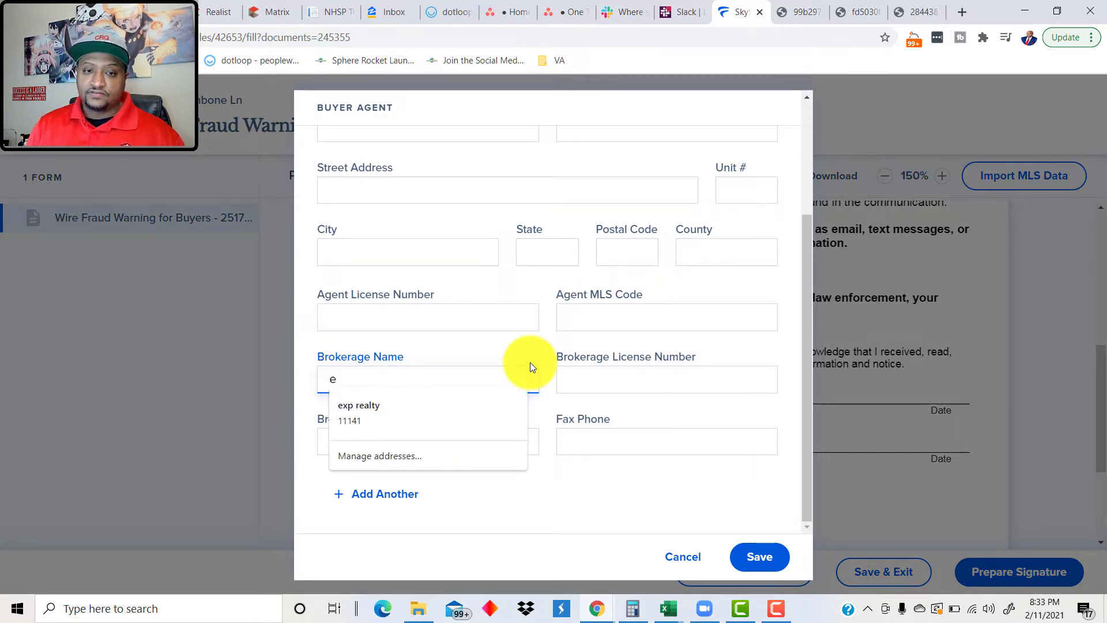
key(Down)
key(Return)
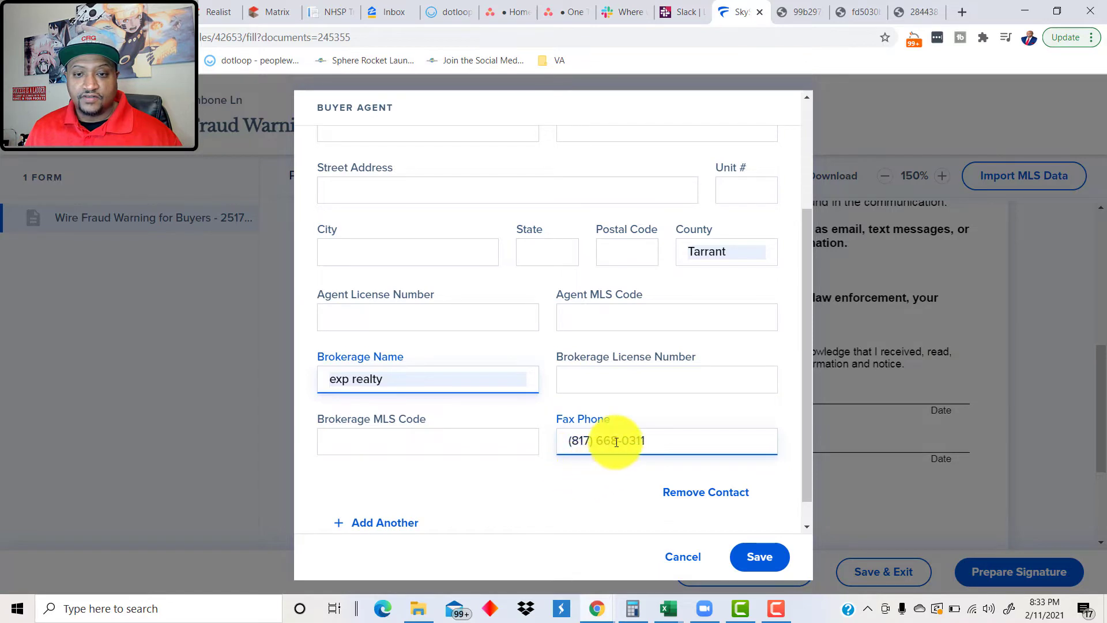
triple_click(616, 442)
key(BackSpace)
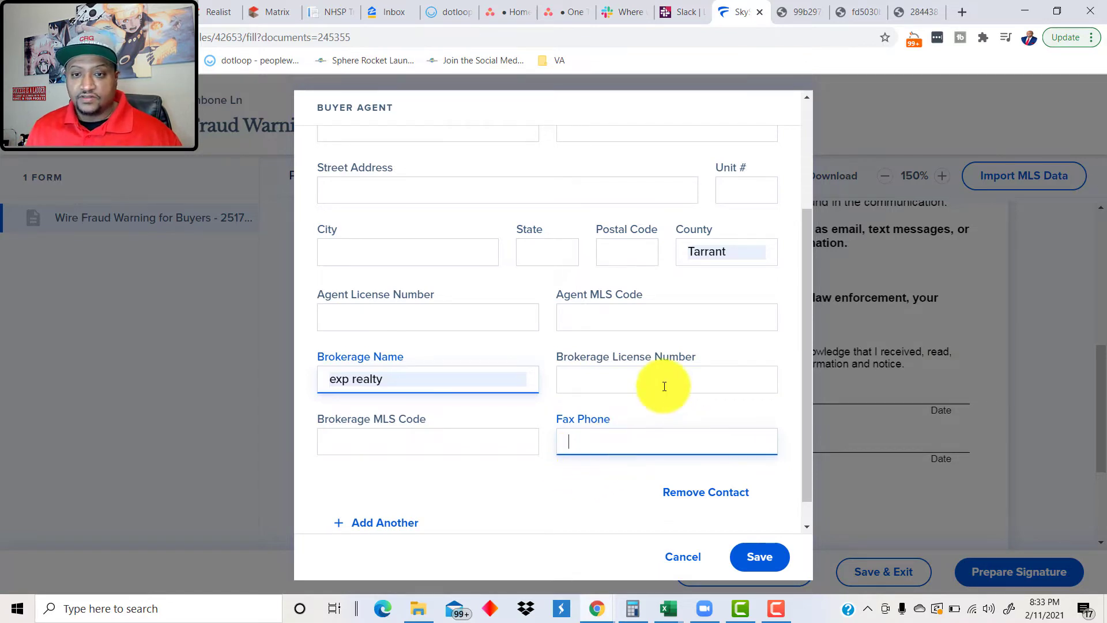
click(666, 381)
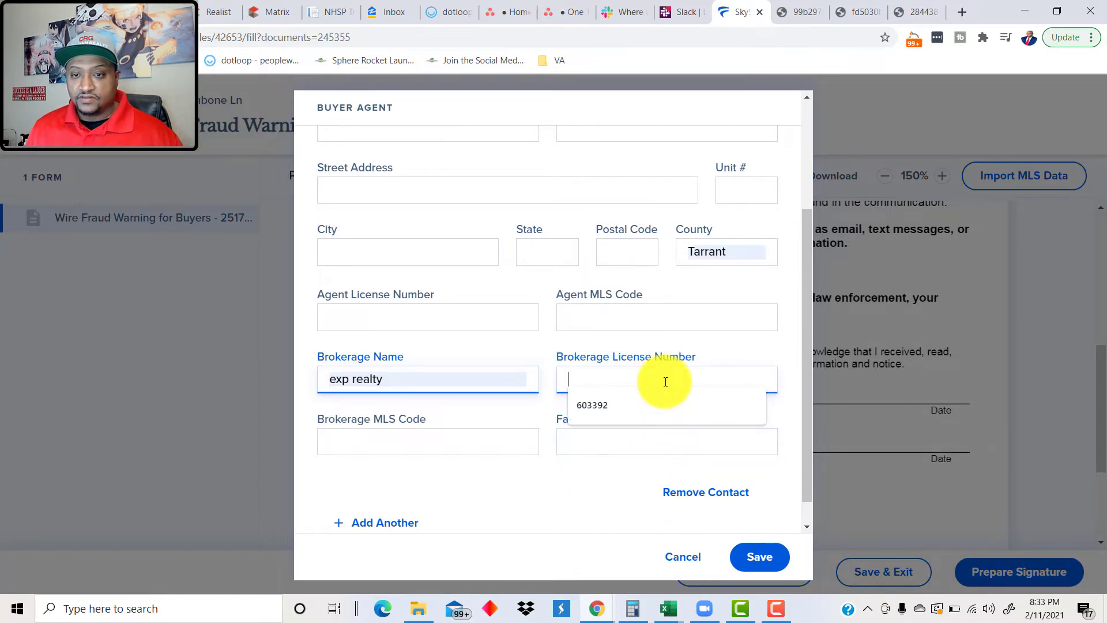
click(608, 407)
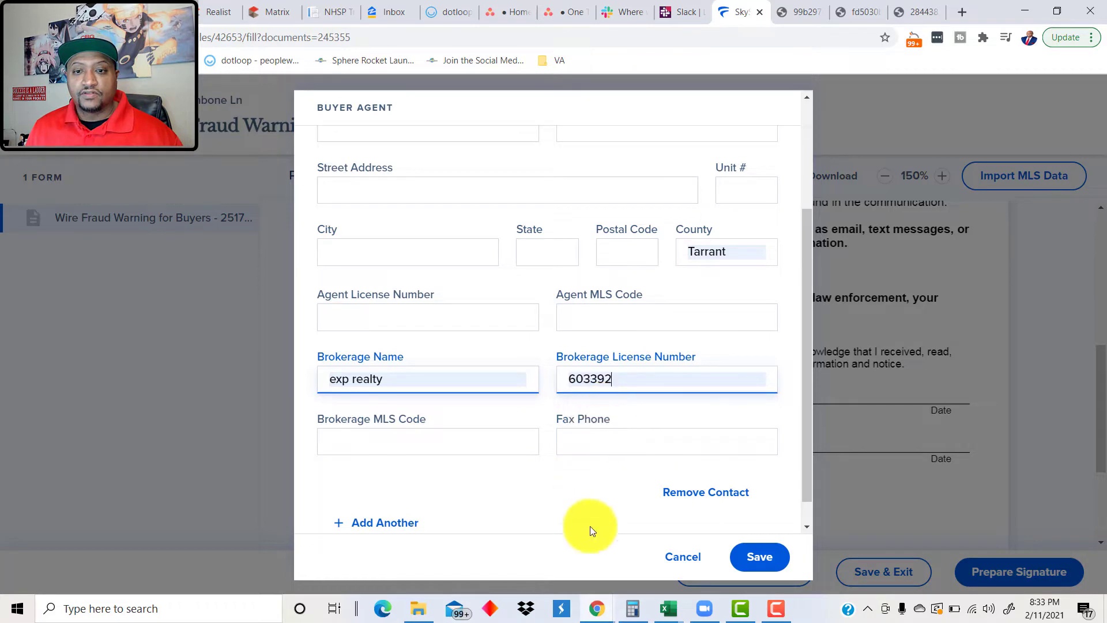
Step: Enter the buyer agent's first and last name and save the contact
click(761, 557)
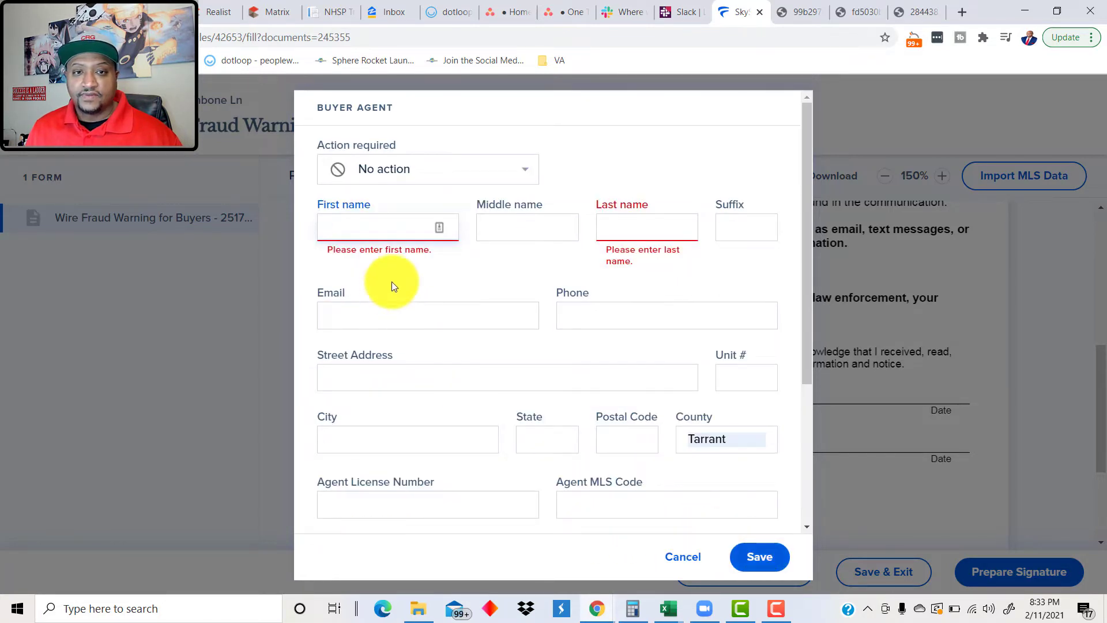
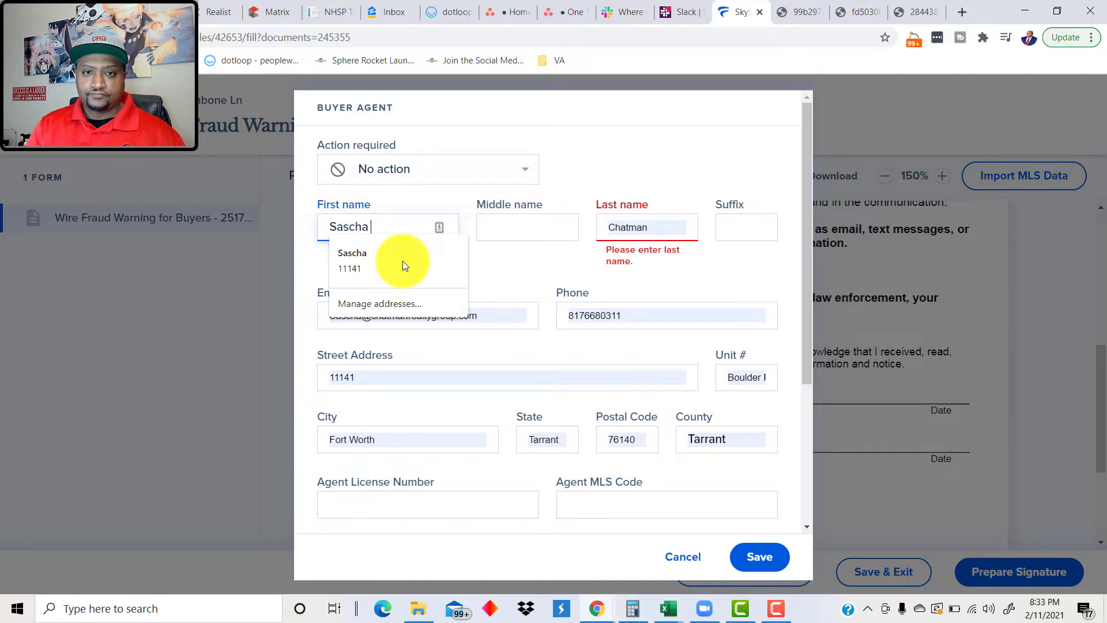
key(Tab)
key(Tab)
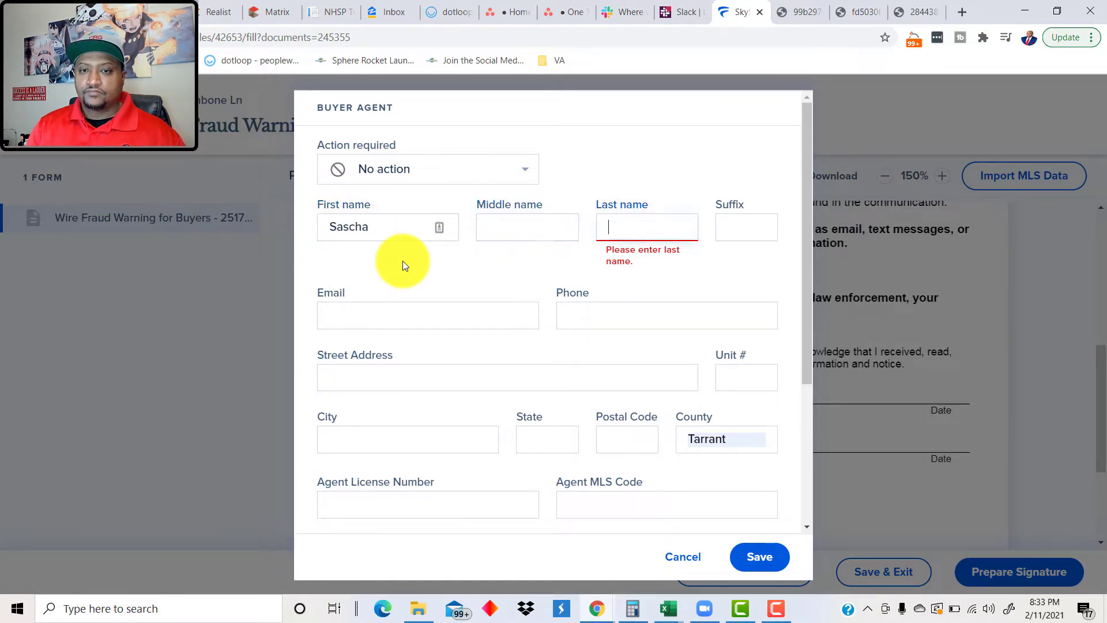
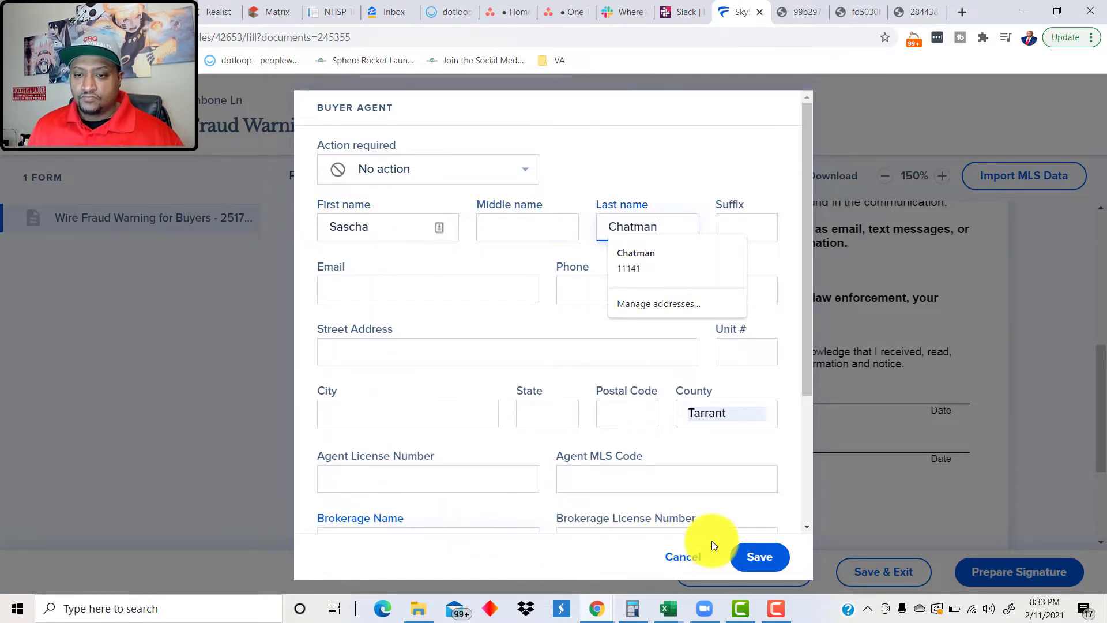
click(736, 555)
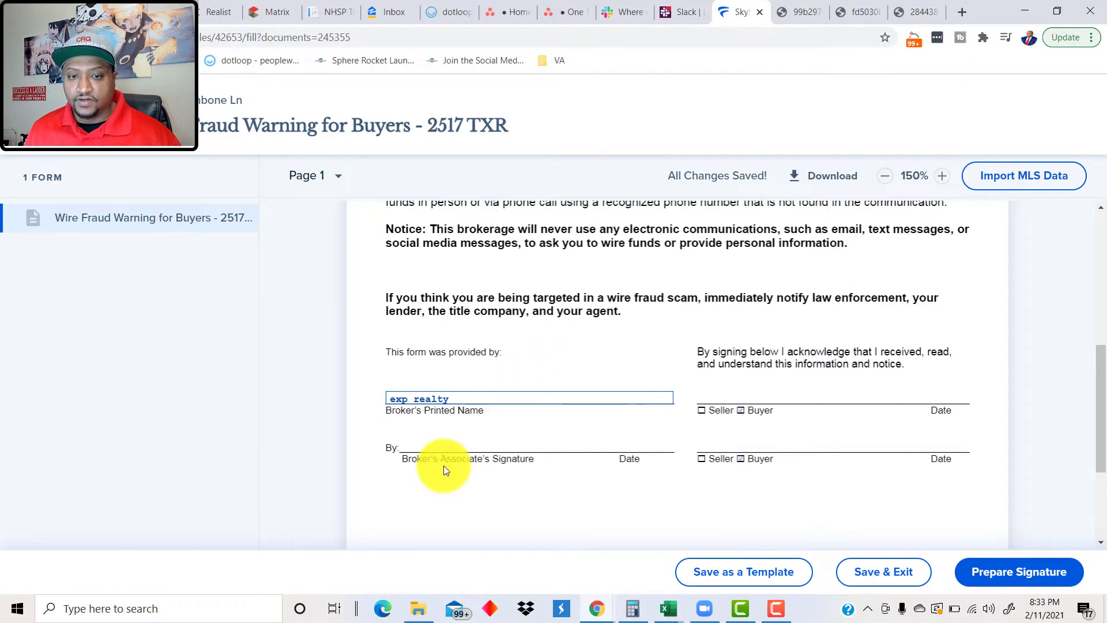
click(439, 441)
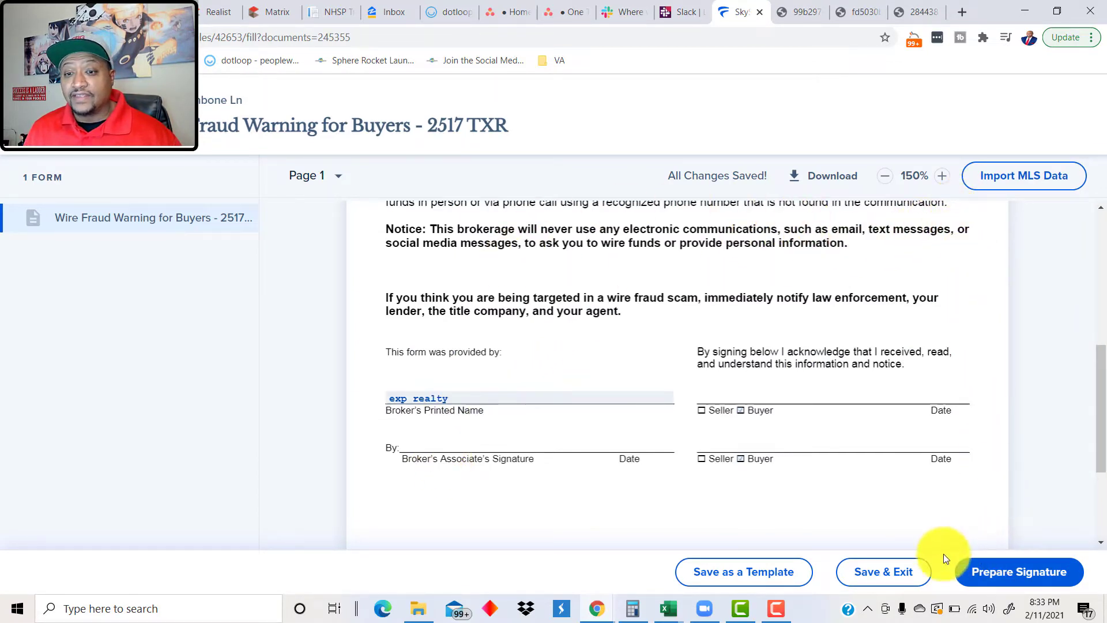
scroll(1046, 476, down, 3)
scroll(1044, 472, up, 1)
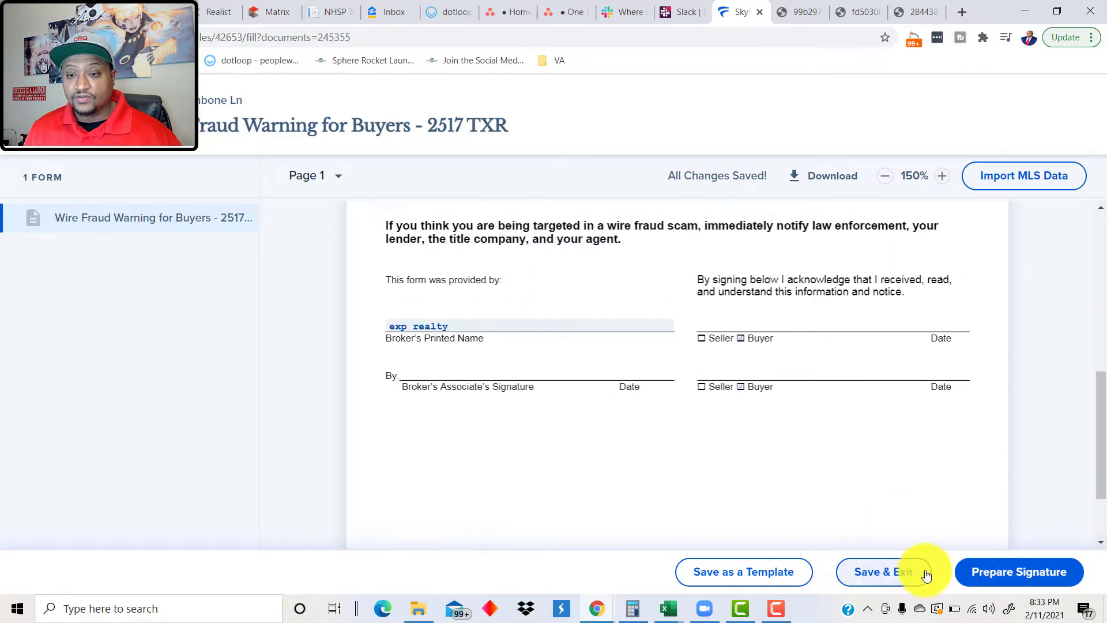
Step: Begin an envelope with the buyer agent signing, clear the wrong envelope name, then discard it
click(1002, 573)
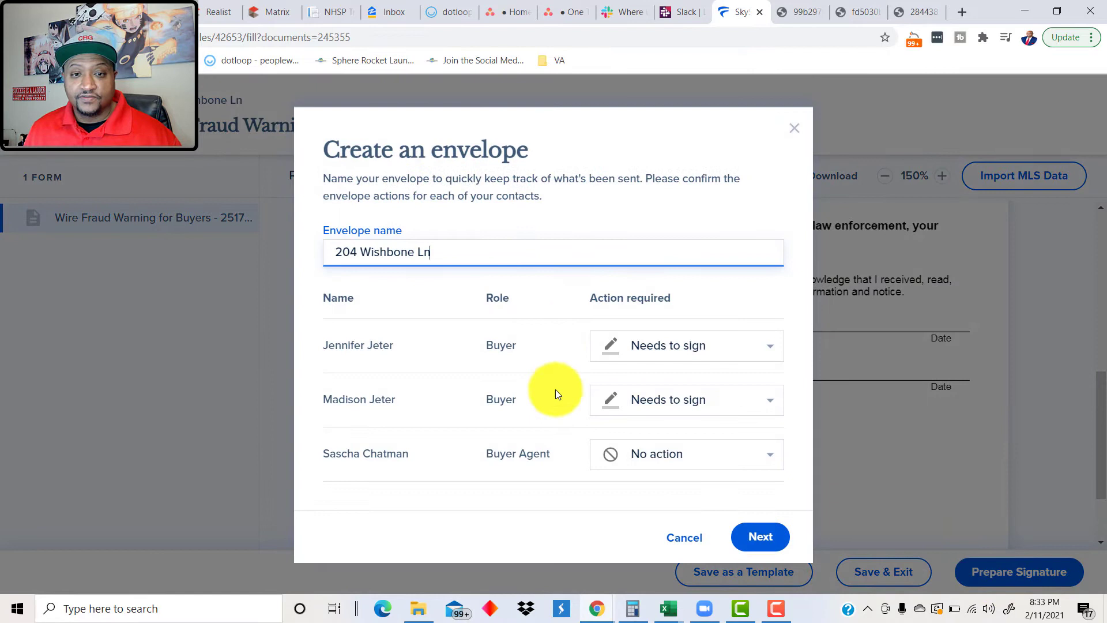
click(705, 459)
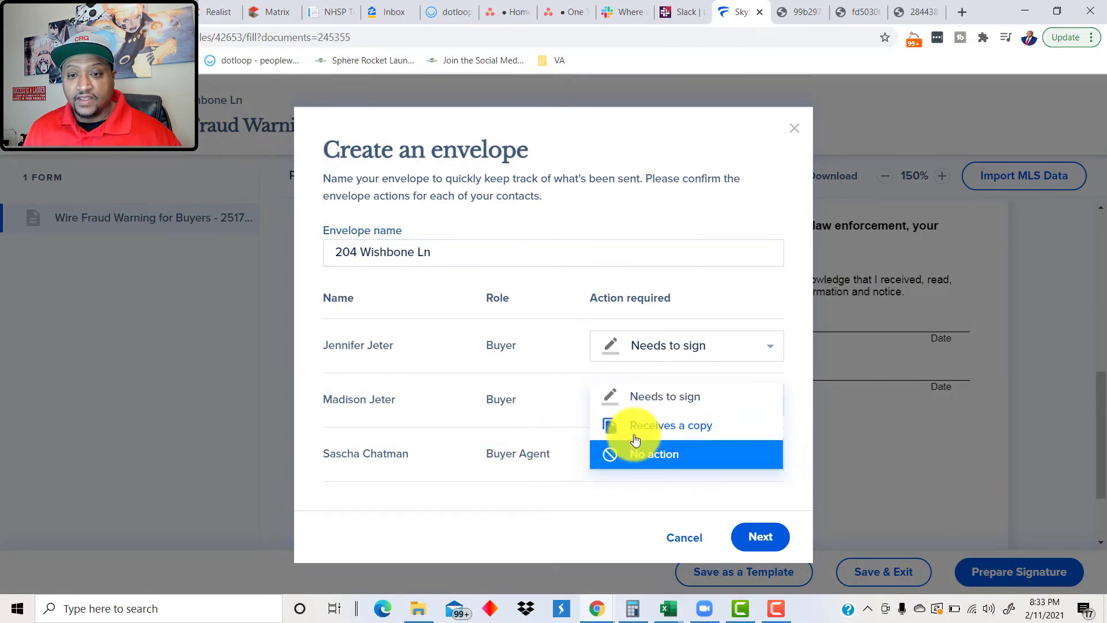
click(647, 398)
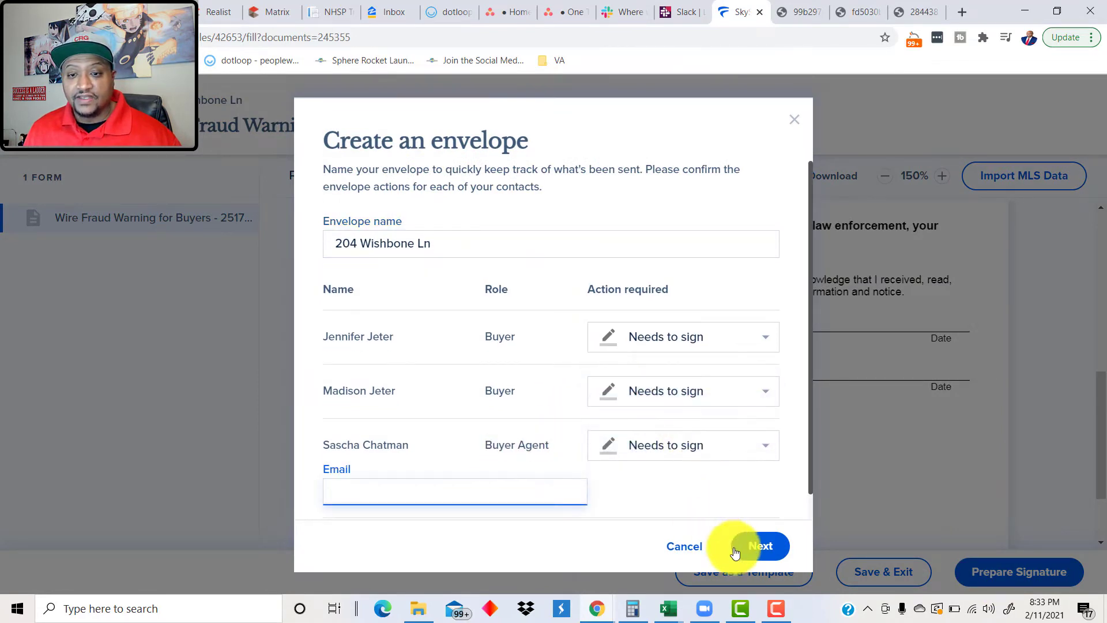
text(sasc)
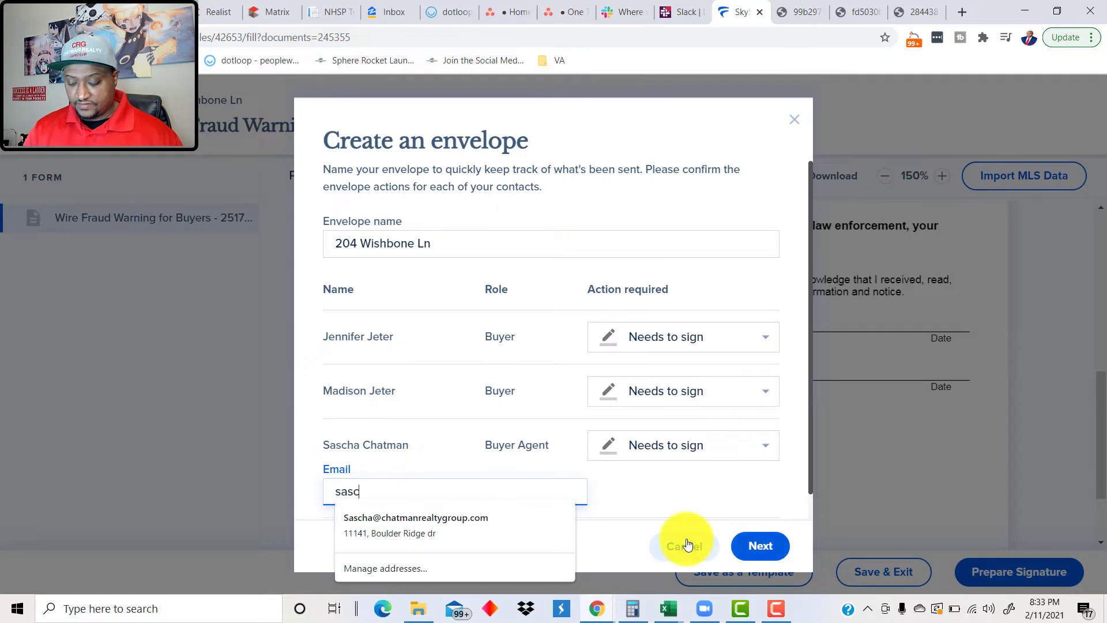
text(ha)
key(Down)
key(Return)
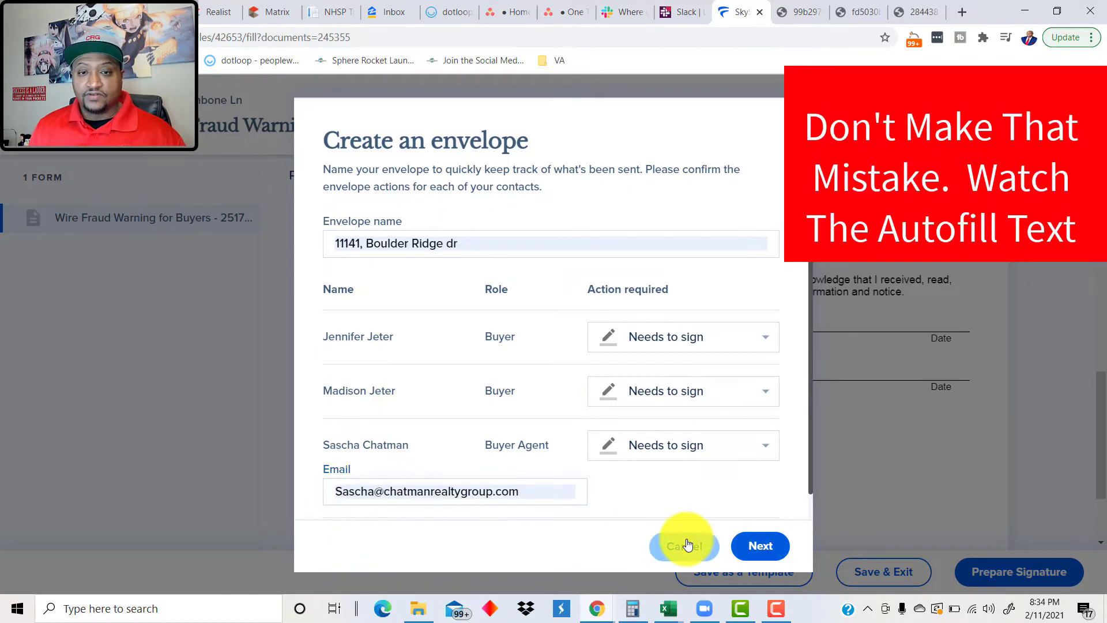
click(435, 249)
key(ctrl+a)
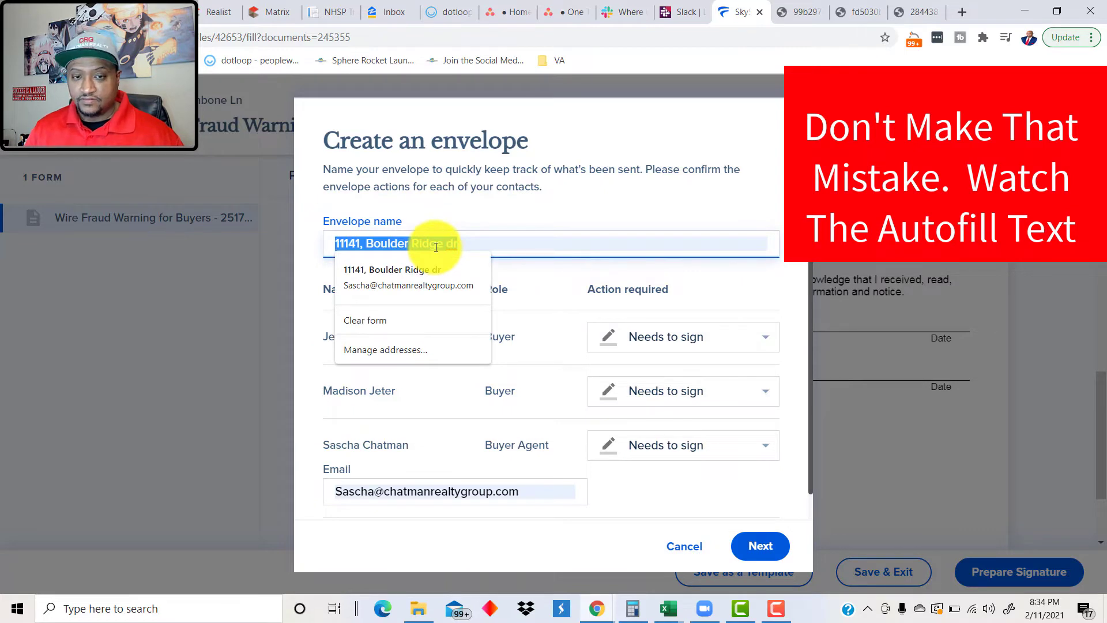
key(BackSpace)
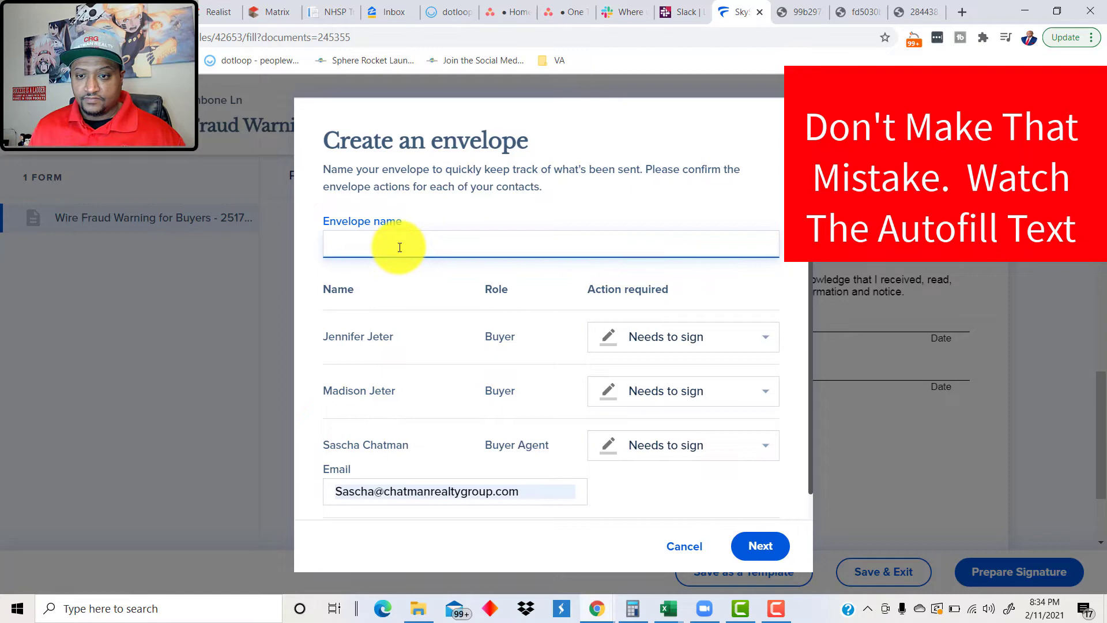
click(685, 546)
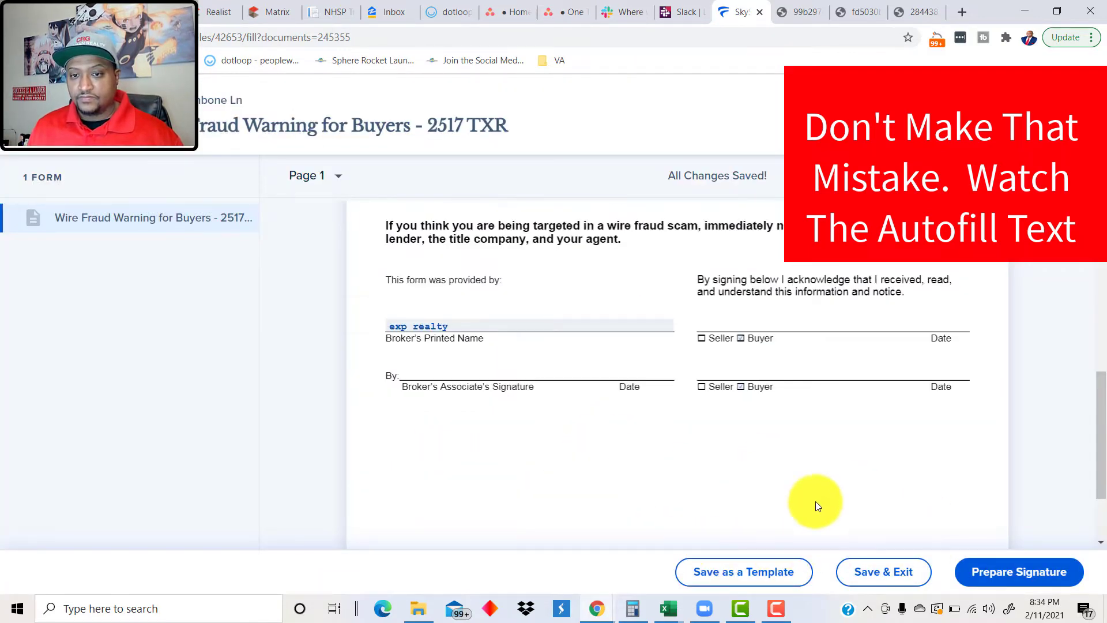
Step: Recreate the envelope with the buyer agent set to Needs to sign and their email entered
click(1048, 569)
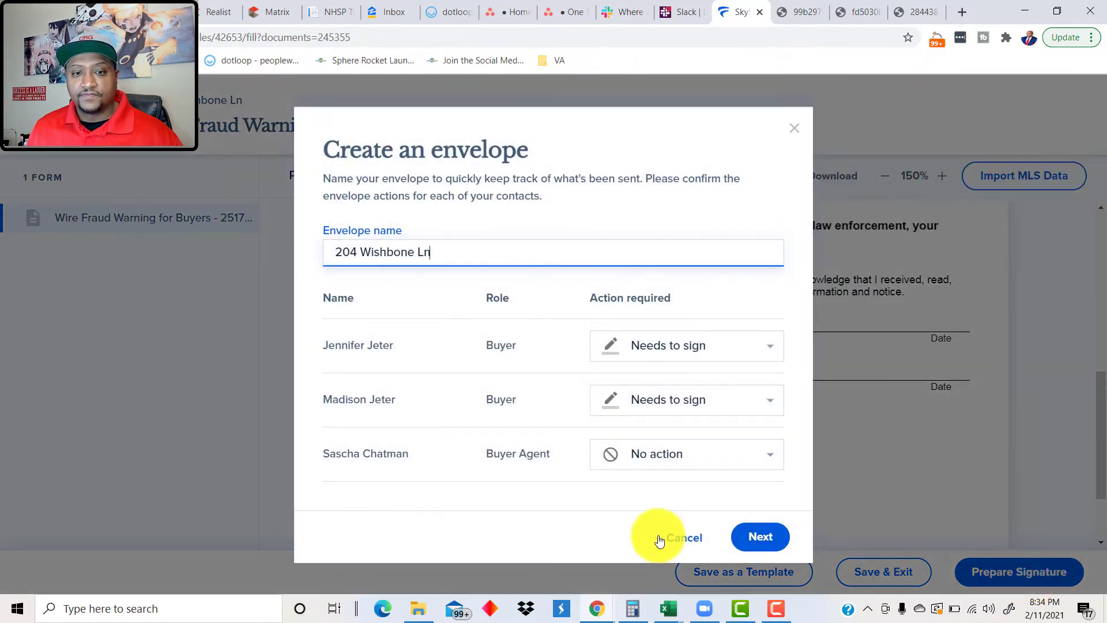
click(629, 466)
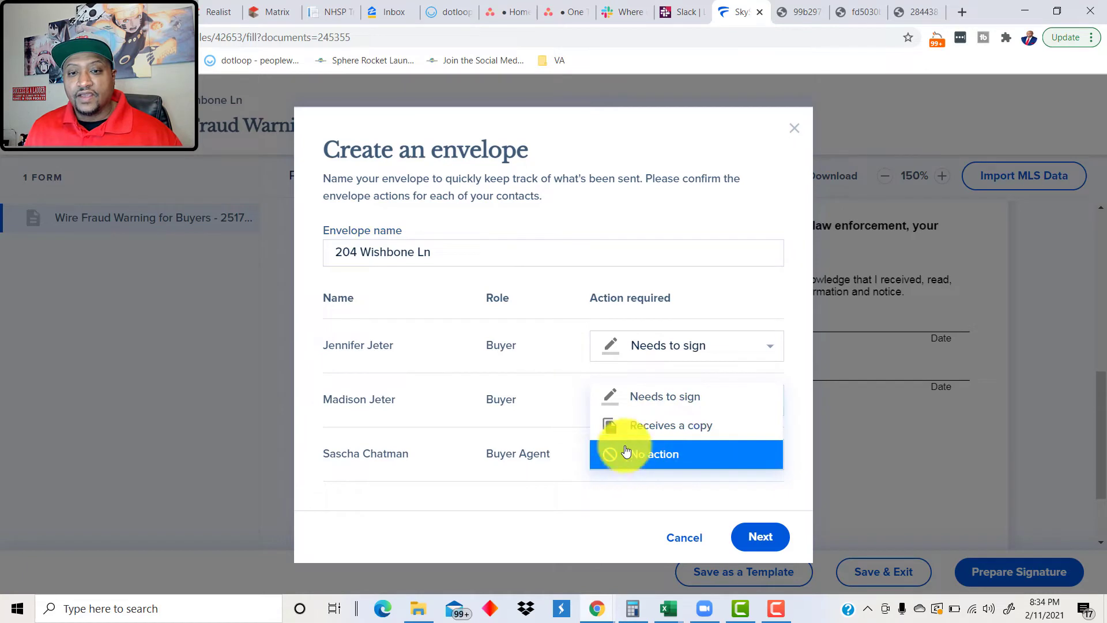
click(647, 403)
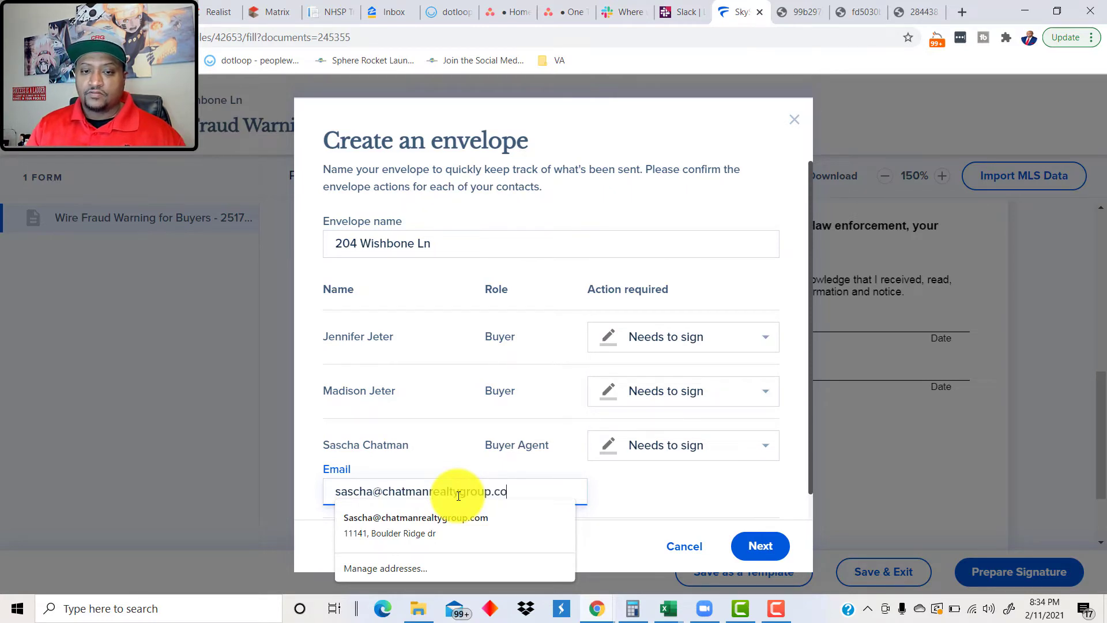
click(647, 499)
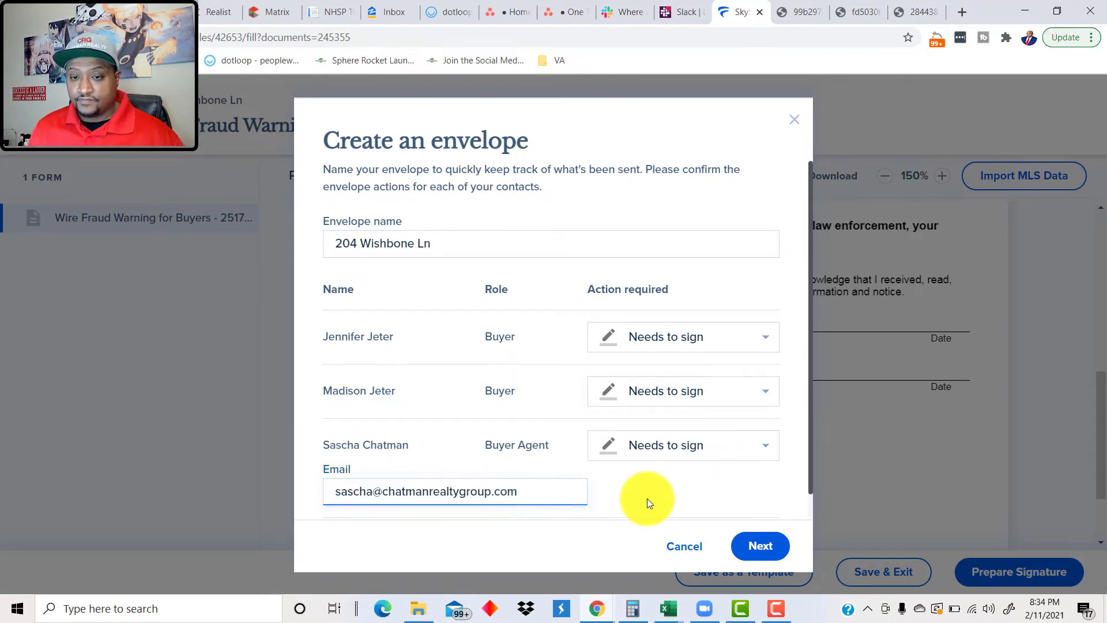
click(746, 548)
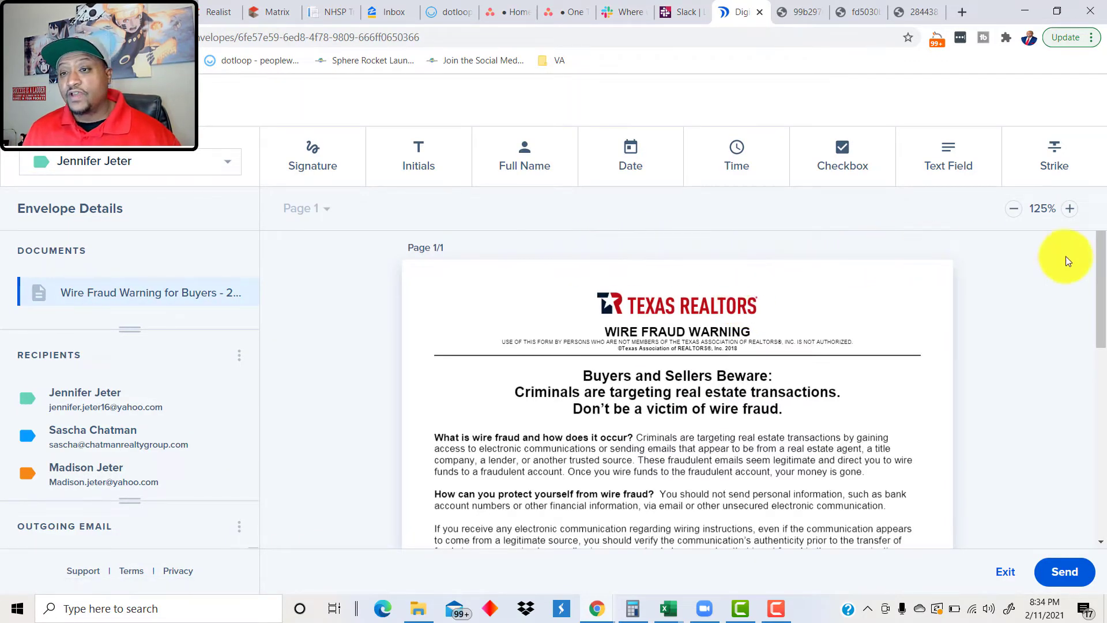
scroll(996, 277, down, 10)
scroll(1001, 304, up, 1)
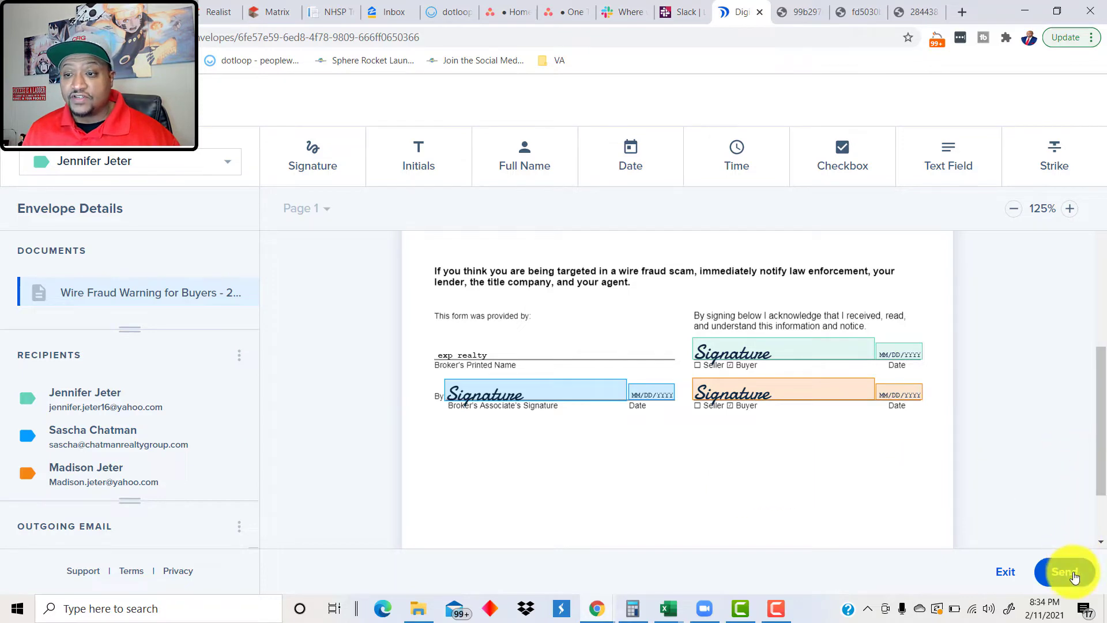
scroll(1093, 524, down, 2)
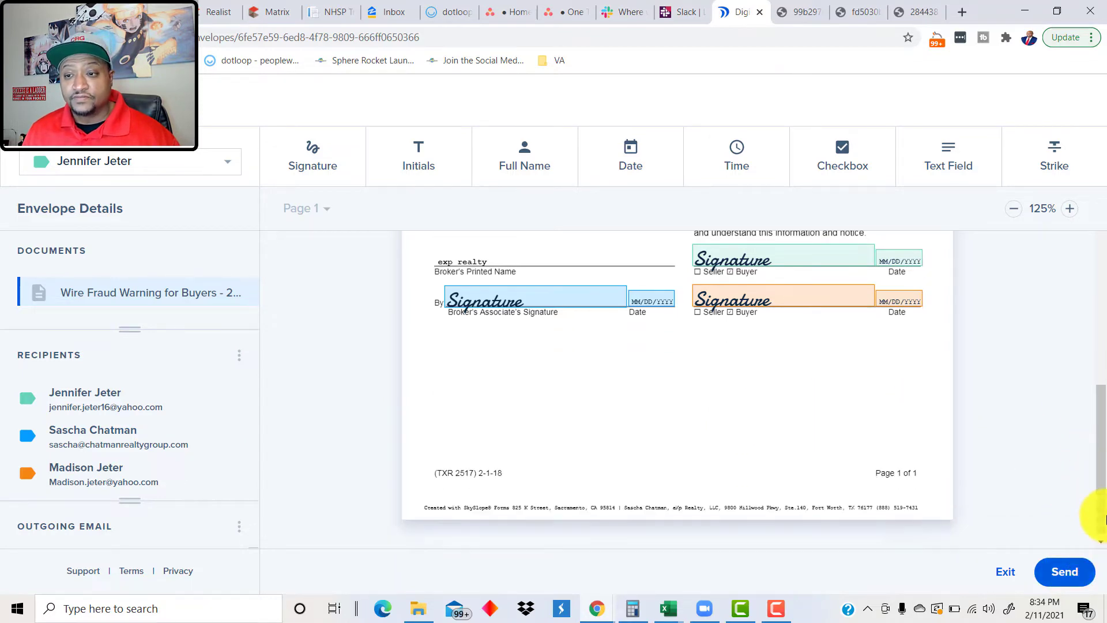
click(1068, 567)
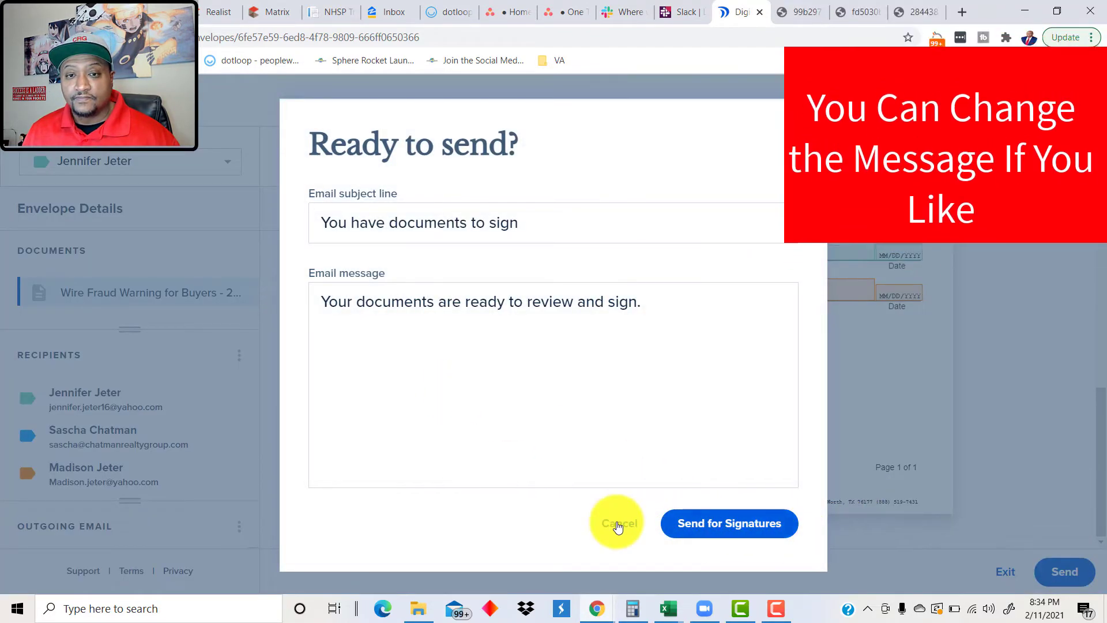
click(669, 526)
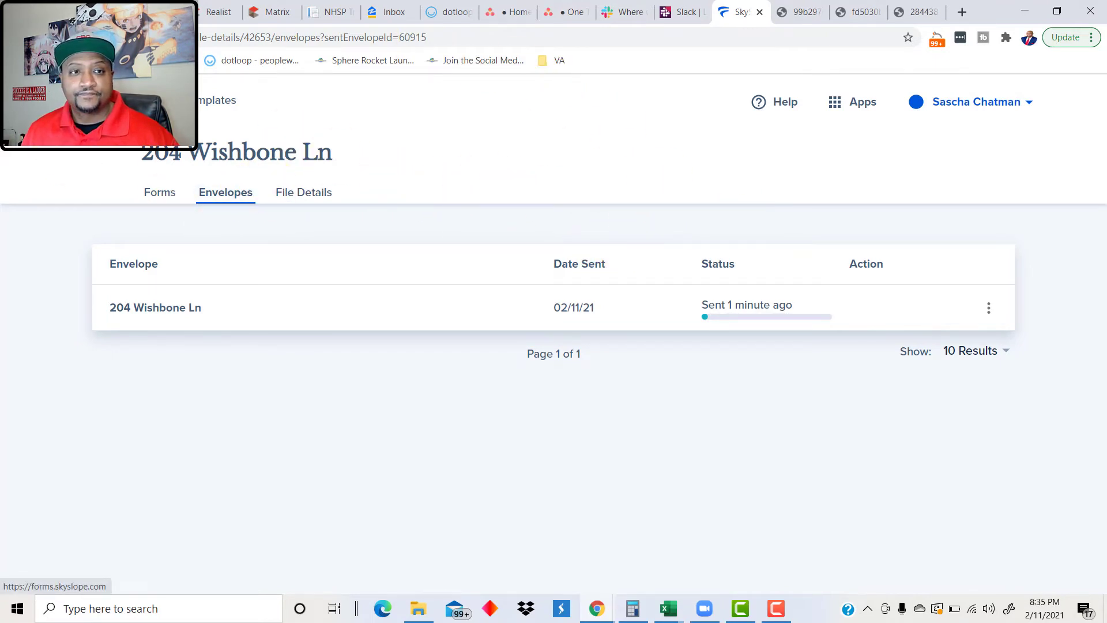
Step: Open the Affiliated Business Arrangement PDF and start preparing its signature envelope
click(548, 307)
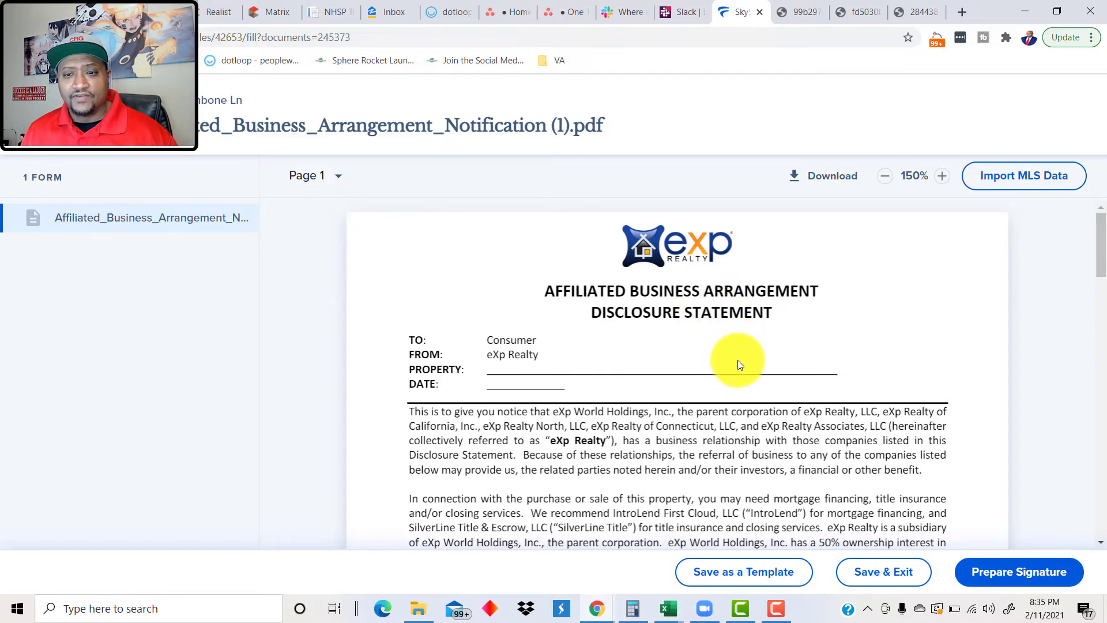
click(1033, 571)
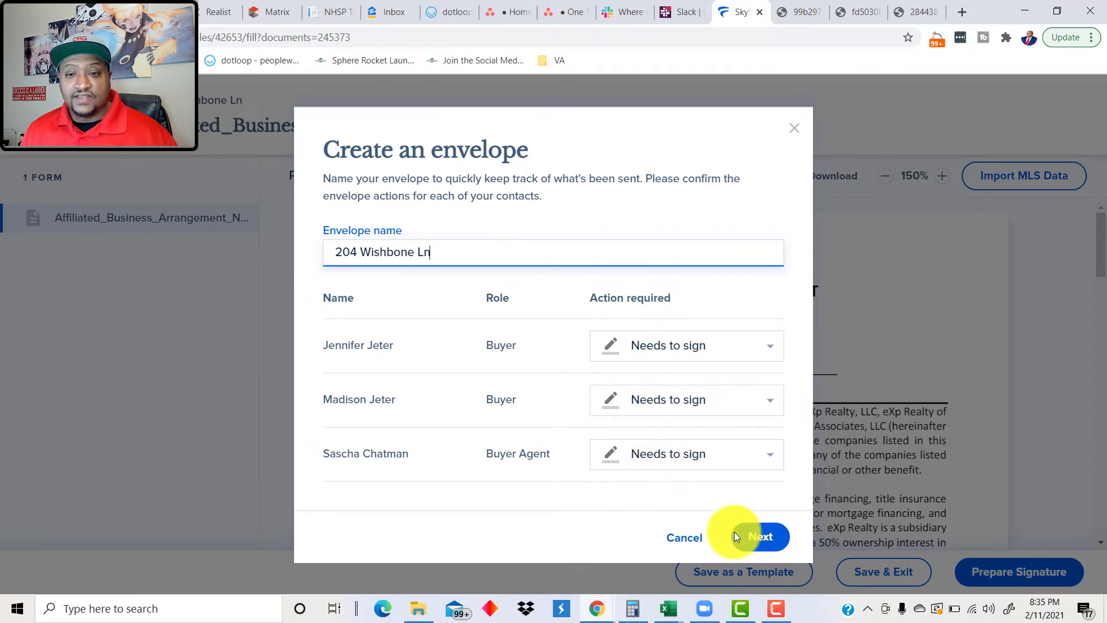
click(762, 539)
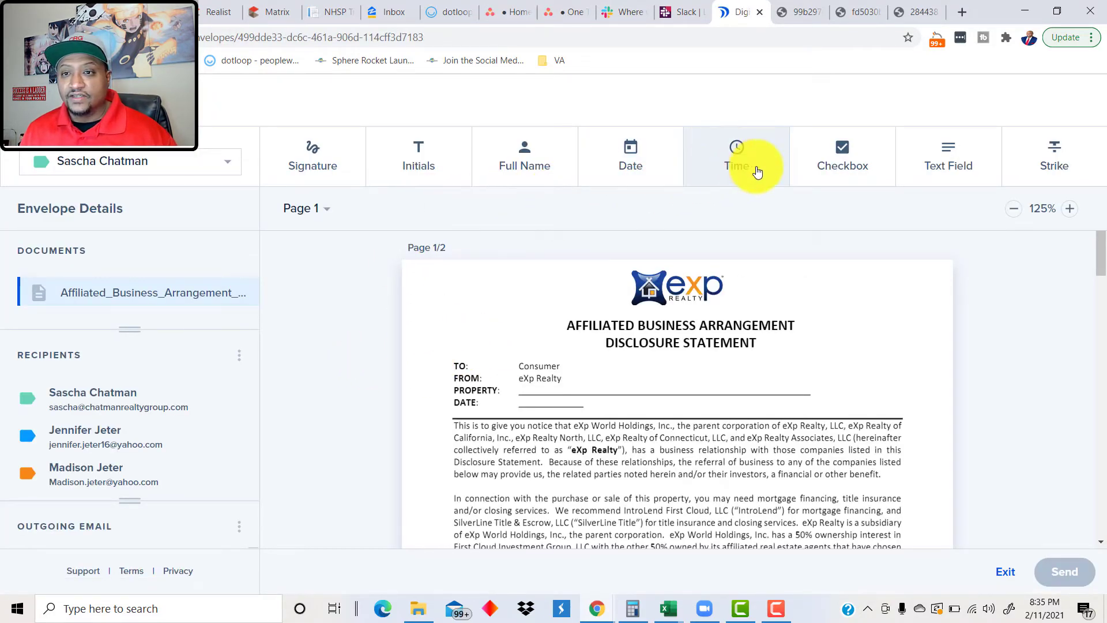
click(942, 161)
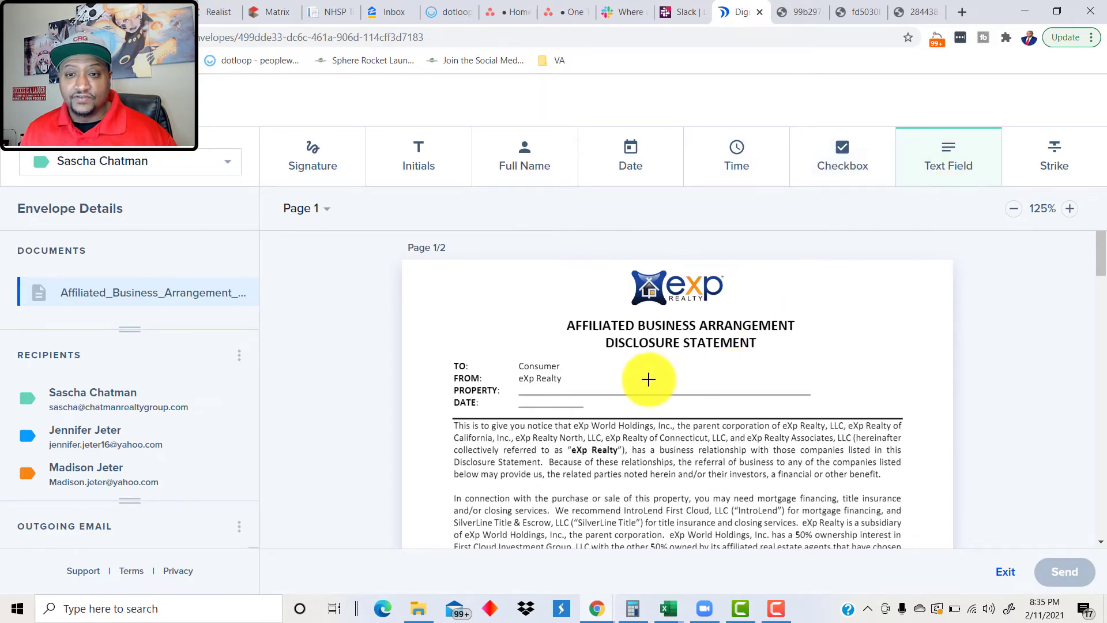
drag(577, 389, 741, 396)
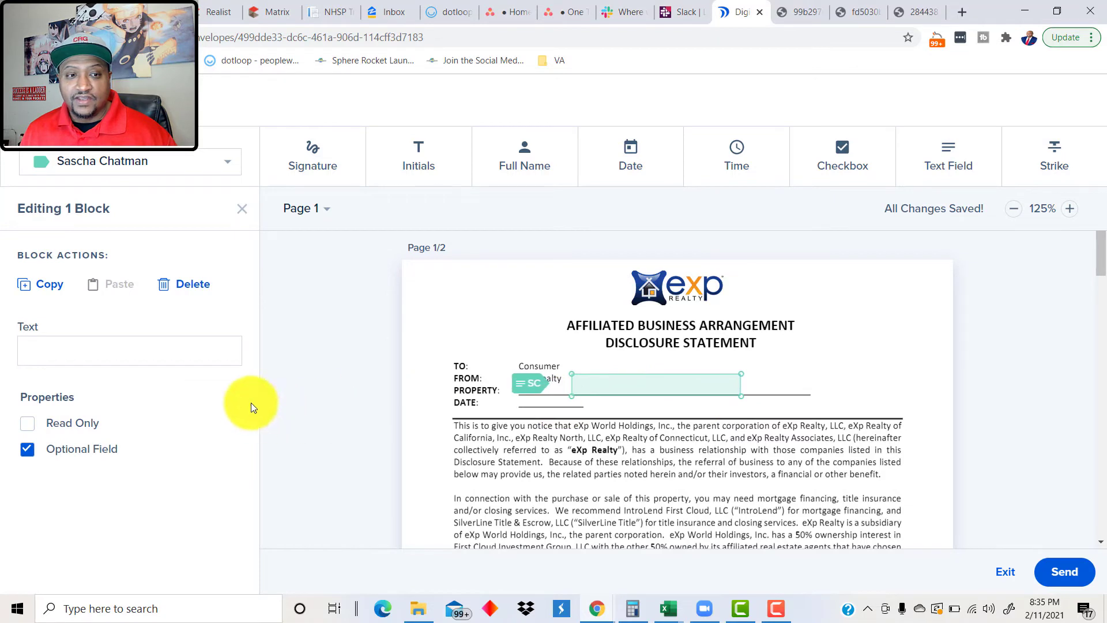
click(178, 351)
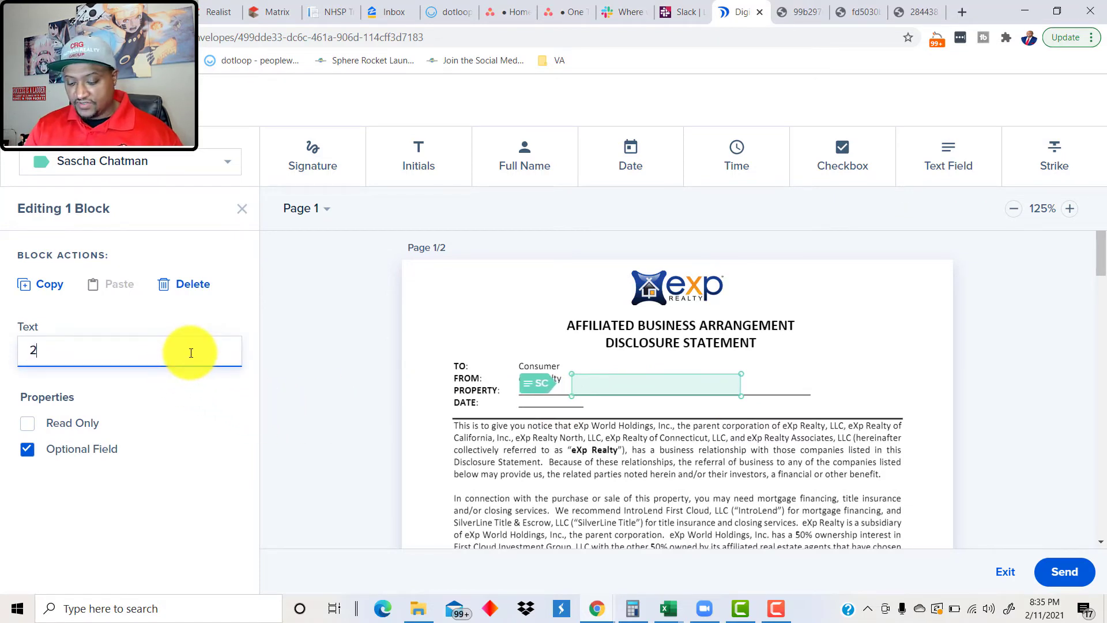
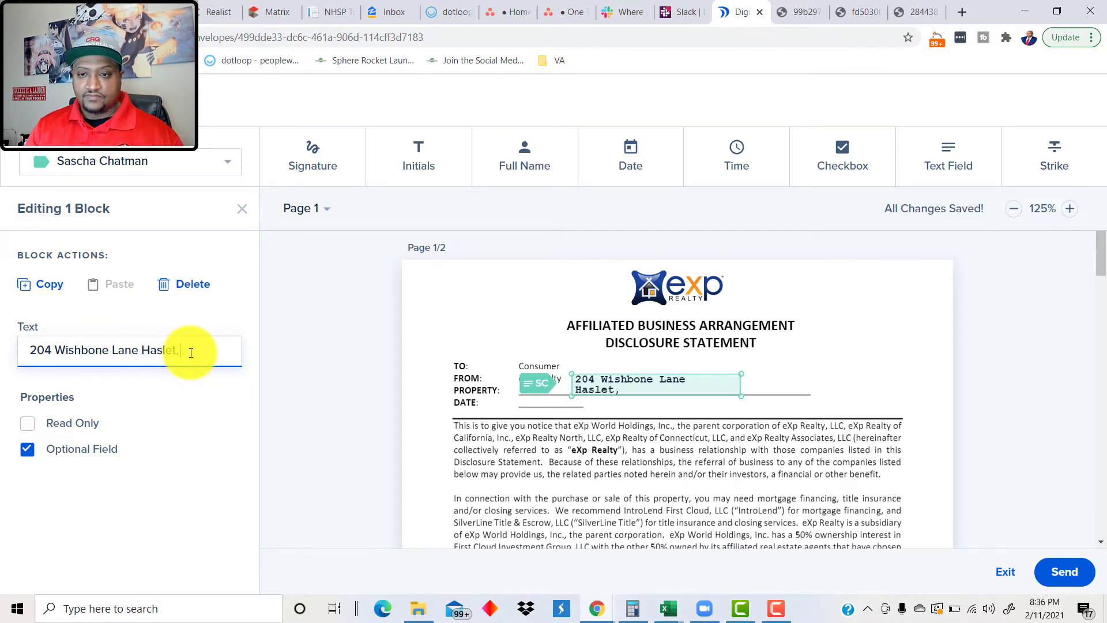
click(337, 397)
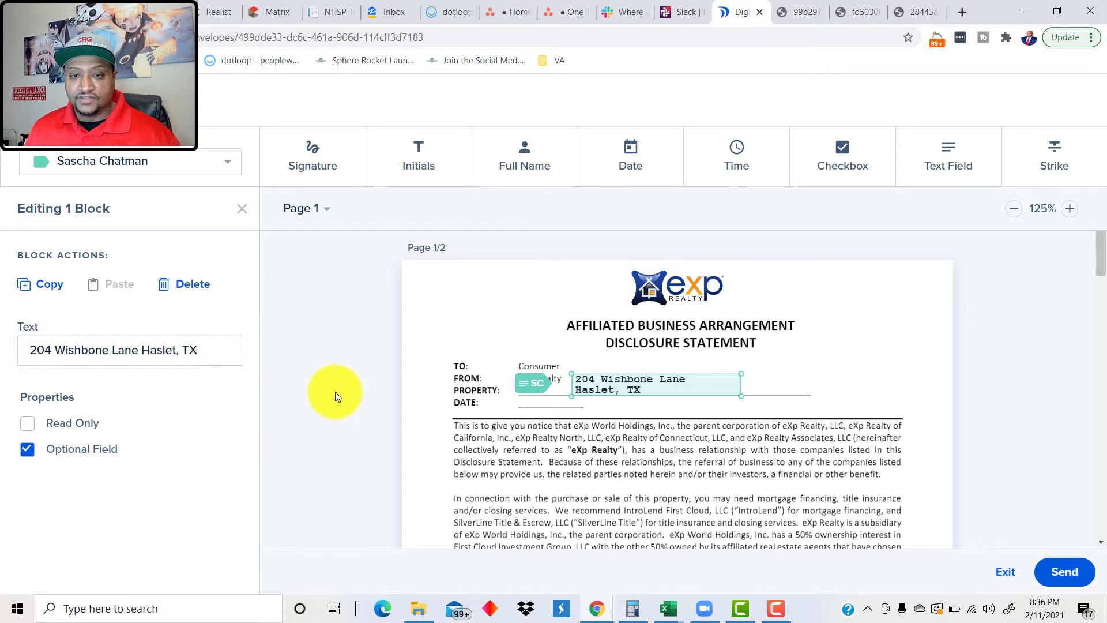
click(624, 162)
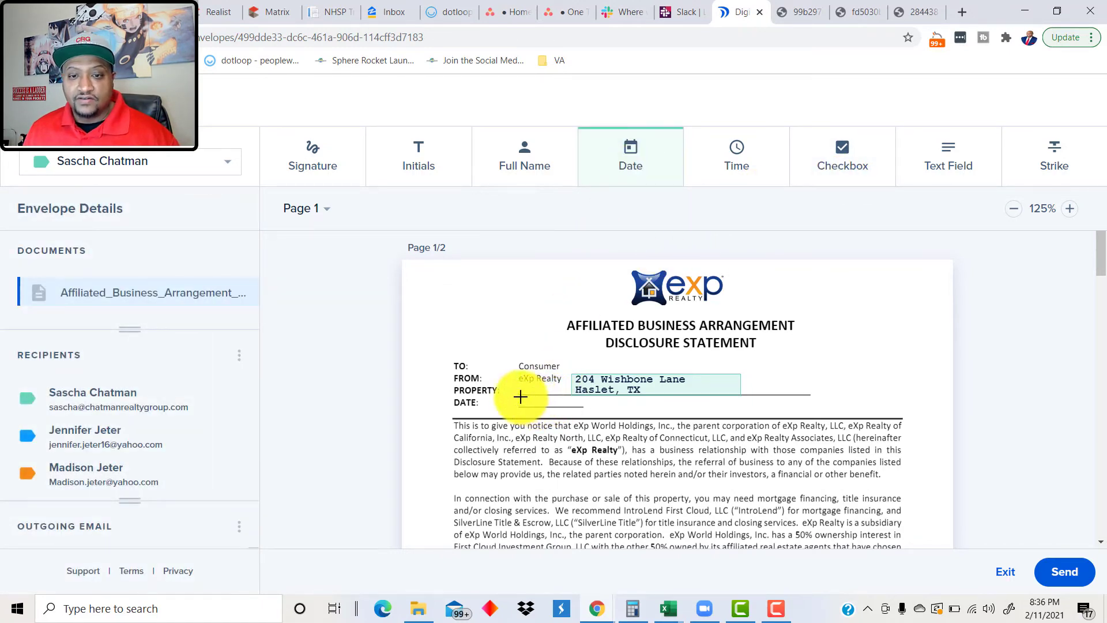
Step: Draw an MM/DD/YYYY date field on page 1's DATE line, assigned to the first recipient
drag(520, 397, 583, 411)
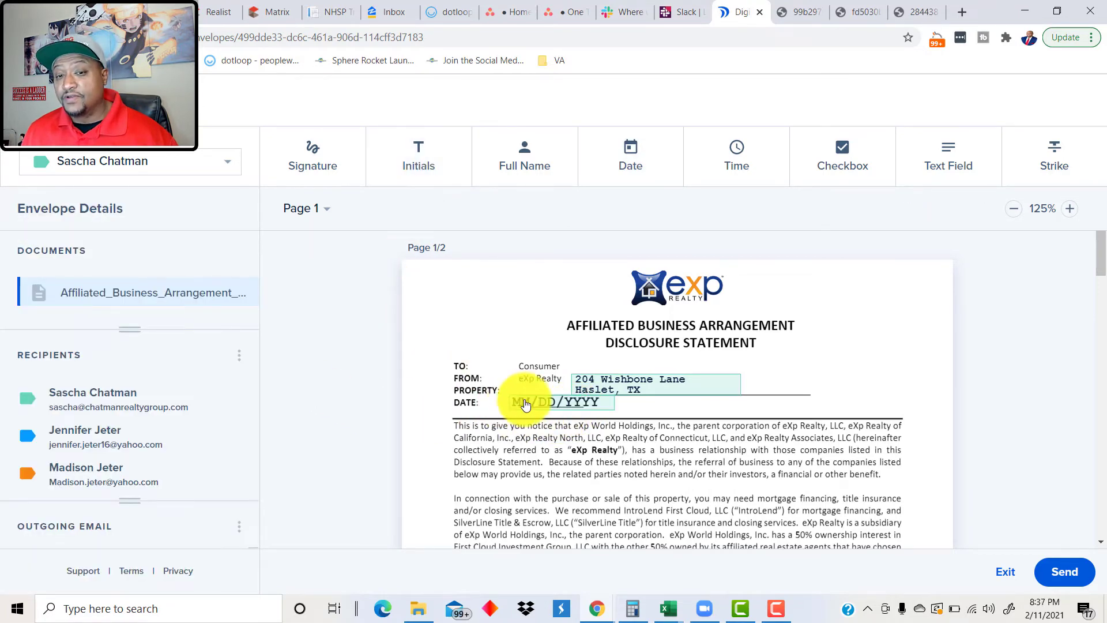
click(214, 170)
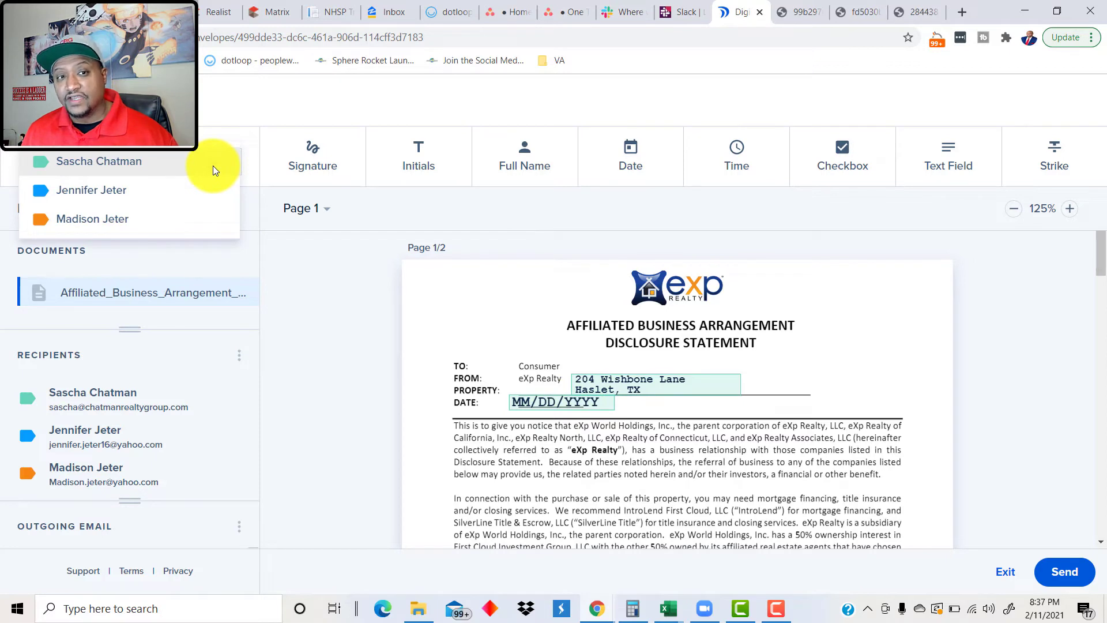
click(212, 165)
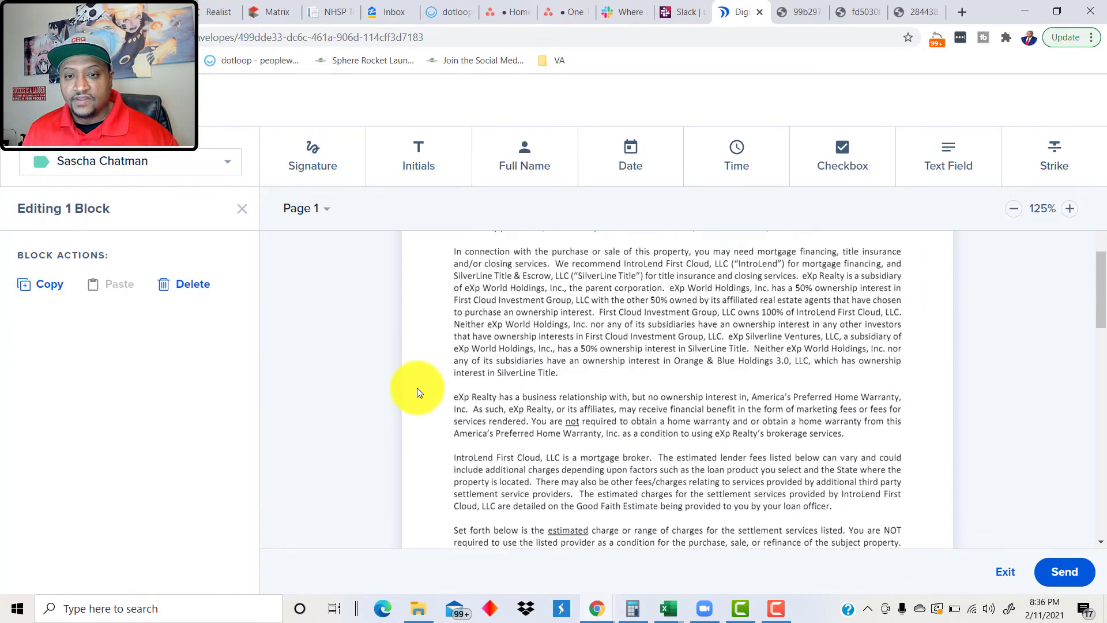
Step: Place page 2 signature fields: Signer 2 for the second recipient, Signer 1 for the third
scroll(447, 381, down, 10)
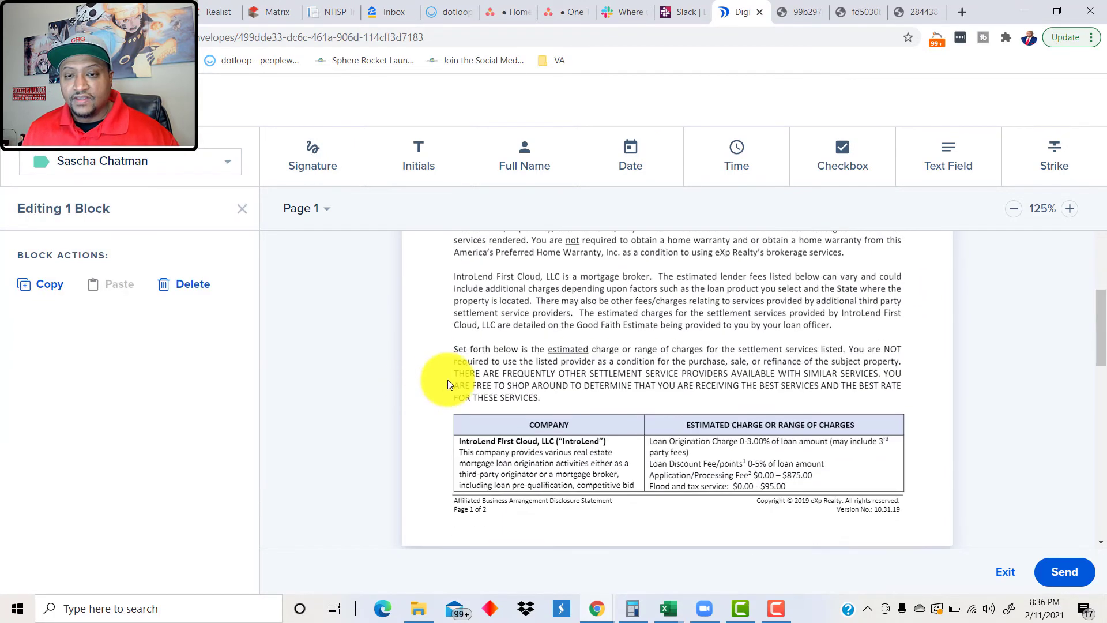
scroll(496, 369, down, 10)
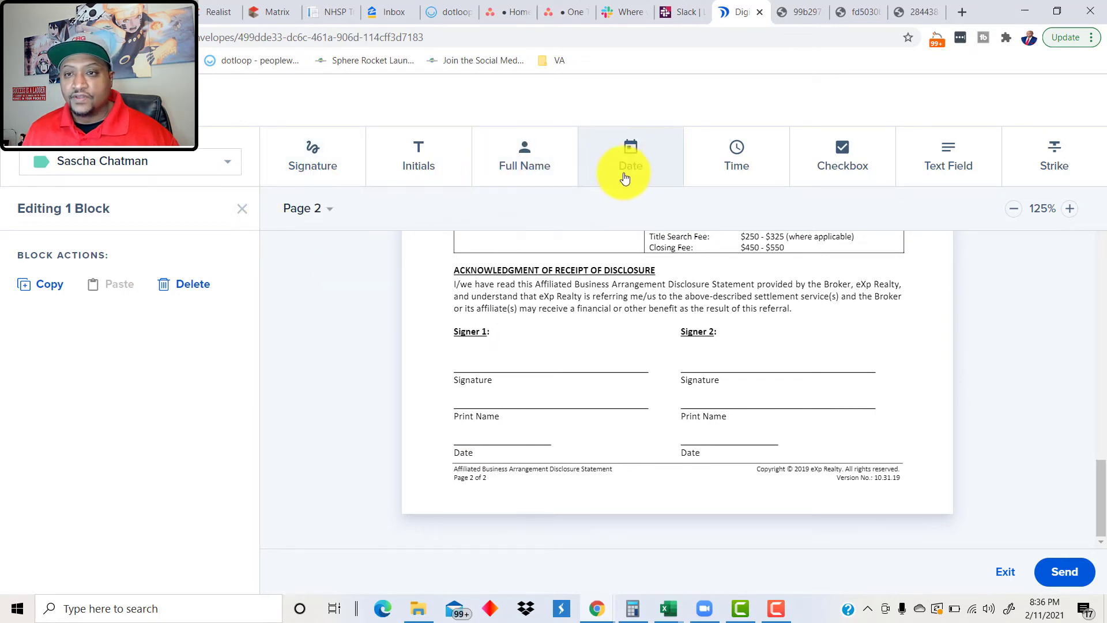
click(313, 168)
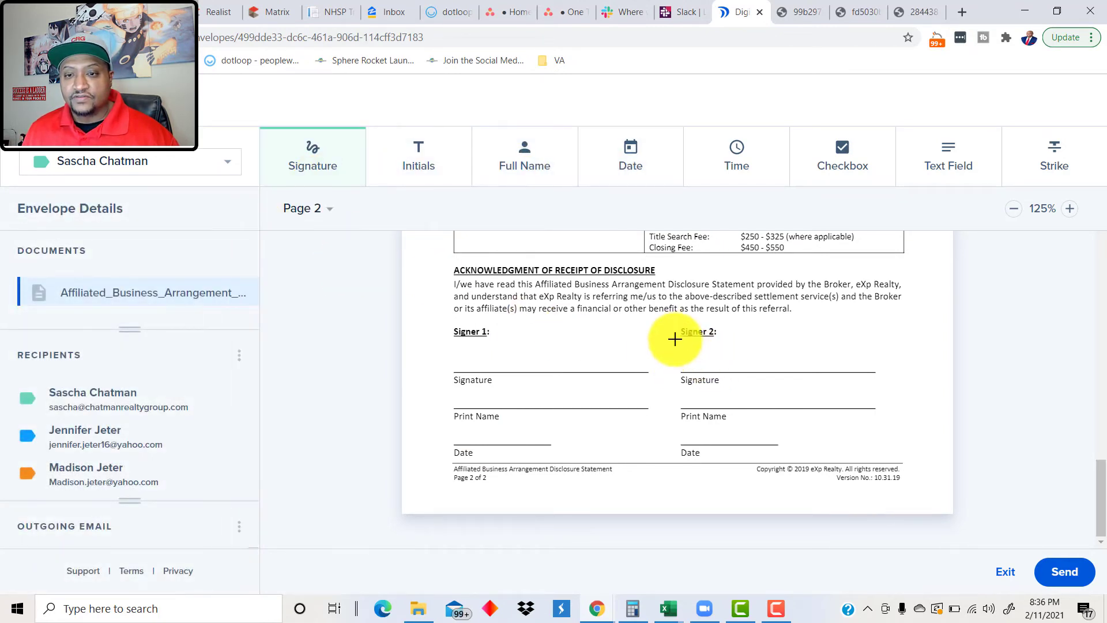
mouse_move(674, 339)
mouse_down()
mouse_move(687, 366)
mouse_move(855, 375)
mouse_up()
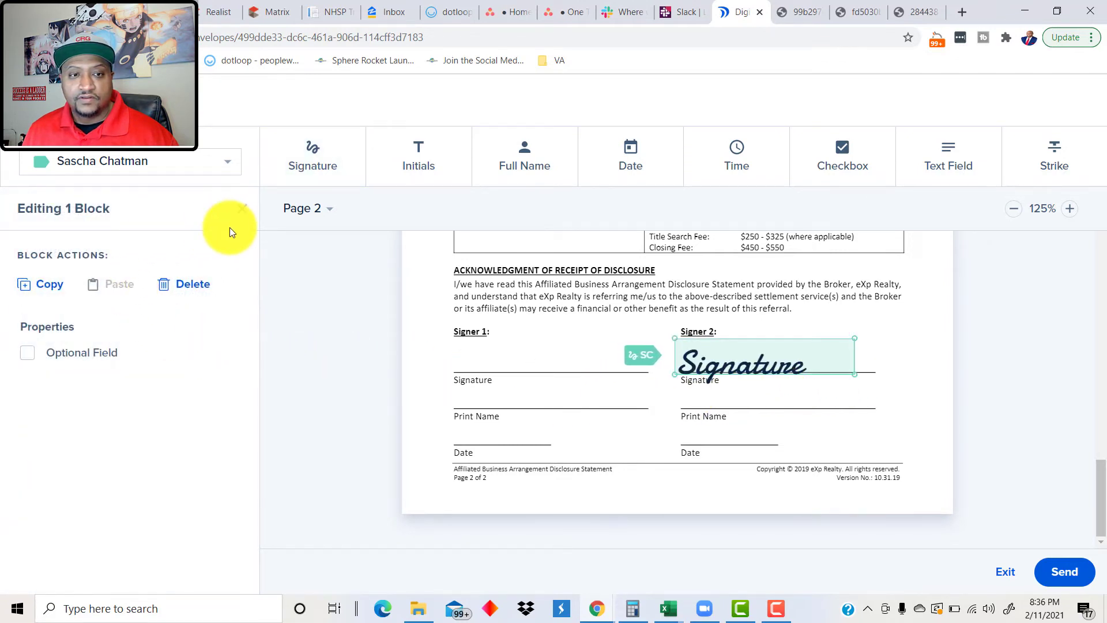
click(227, 163)
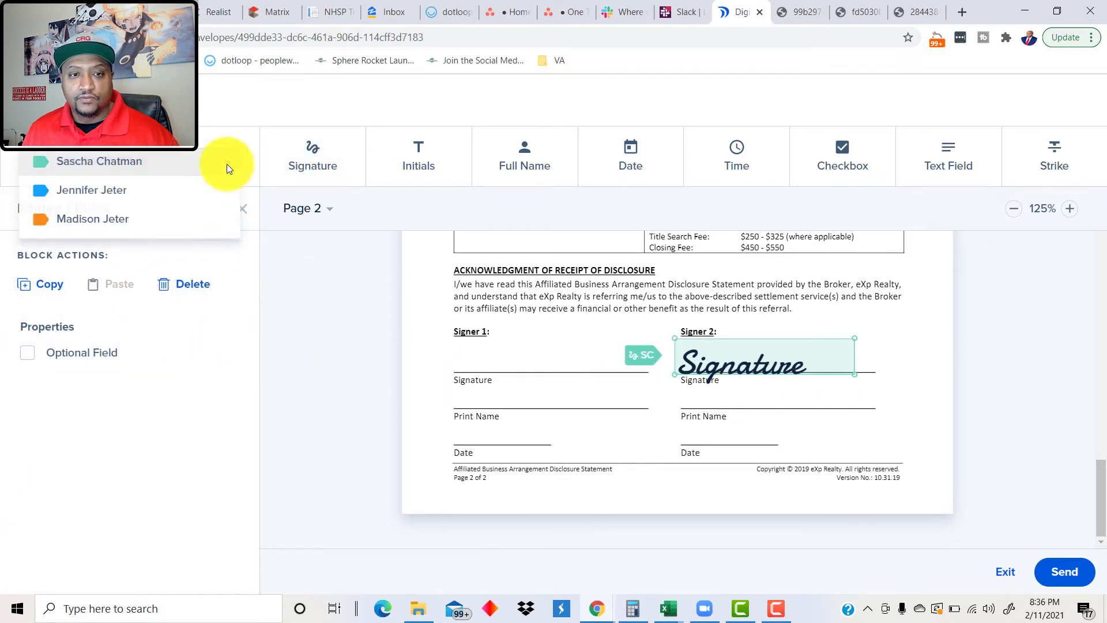
click(114, 193)
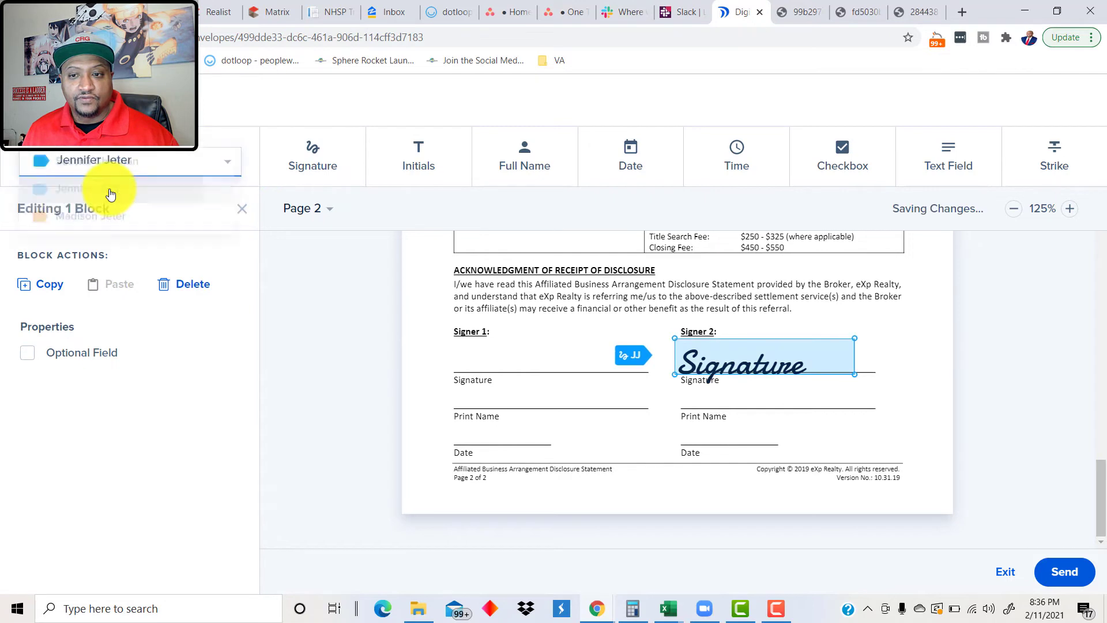
click(307, 181)
drag(453, 340, 646, 372)
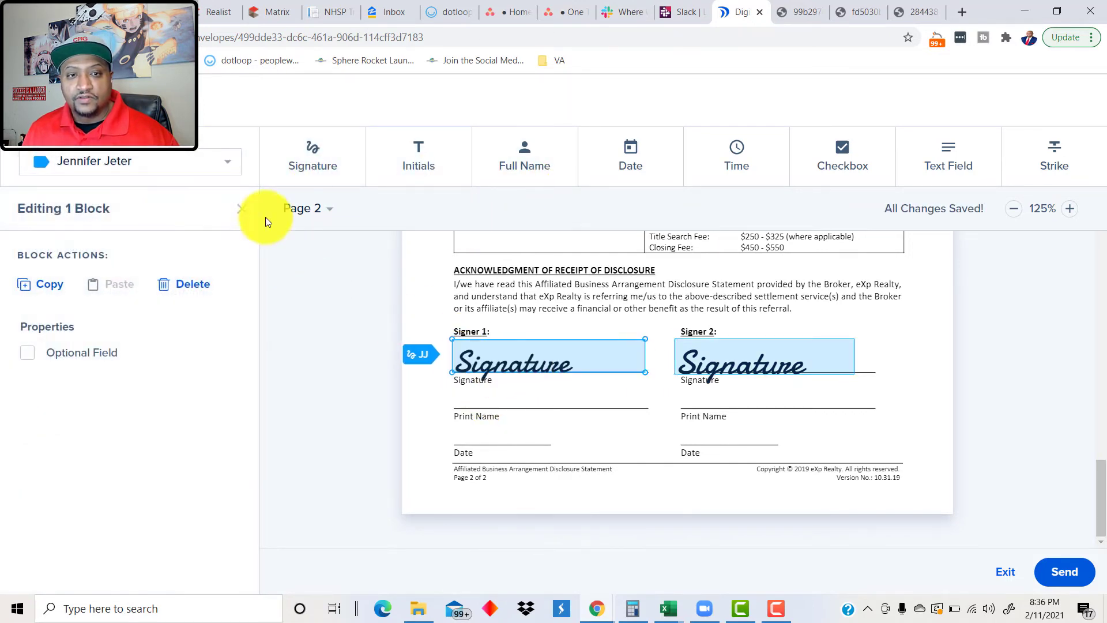
click(169, 167)
click(83, 189)
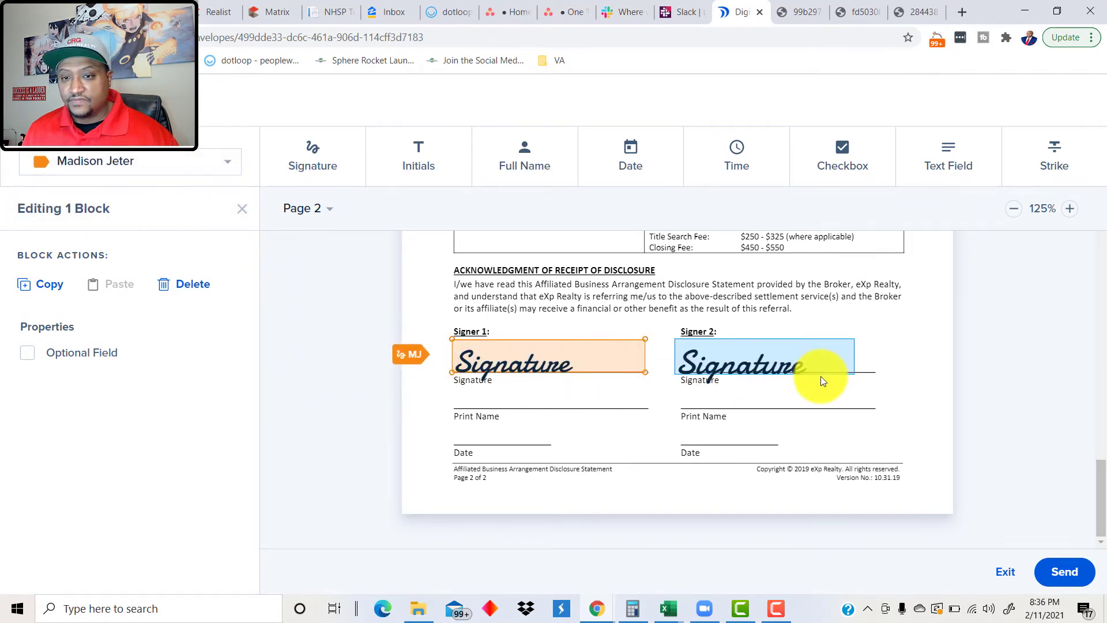
scroll(795, 403, up, 10)
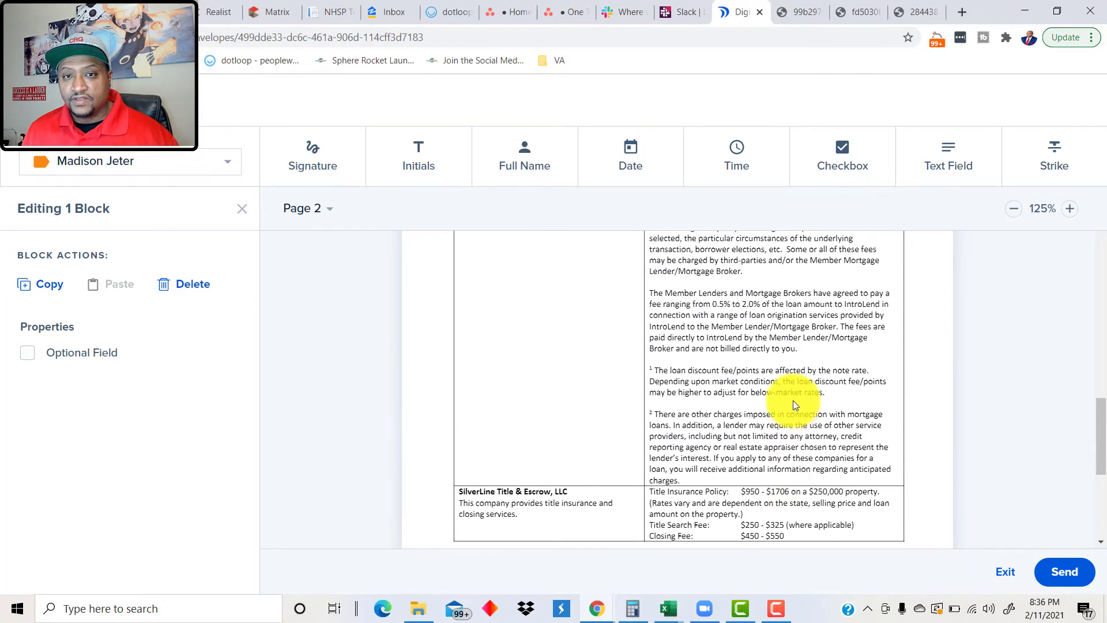
scroll(736, 440, up, 15)
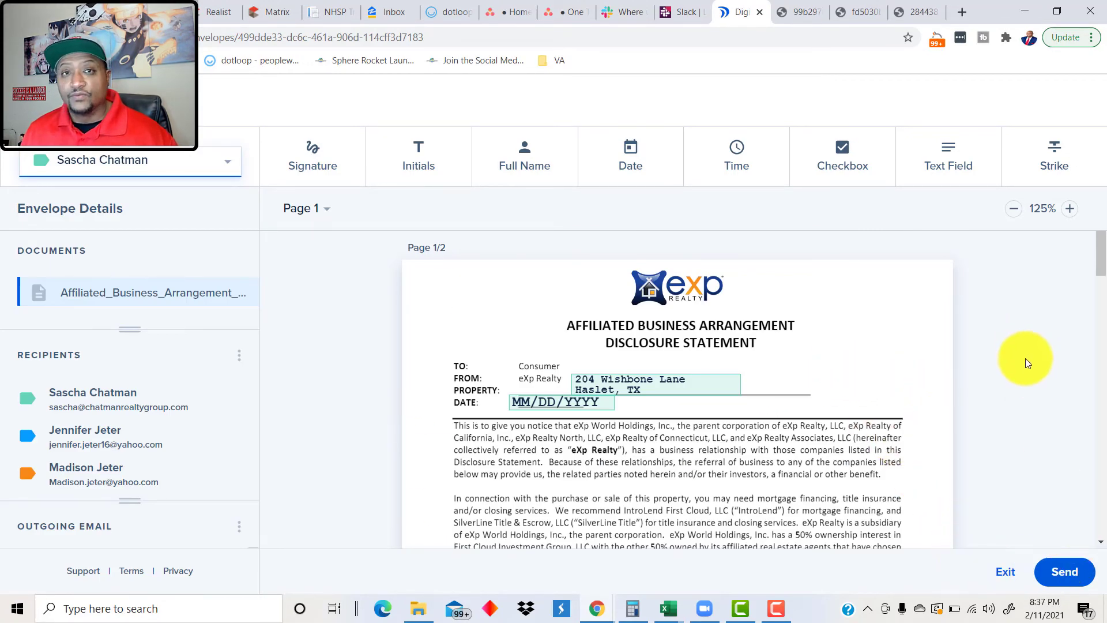
click(1073, 581)
click(745, 525)
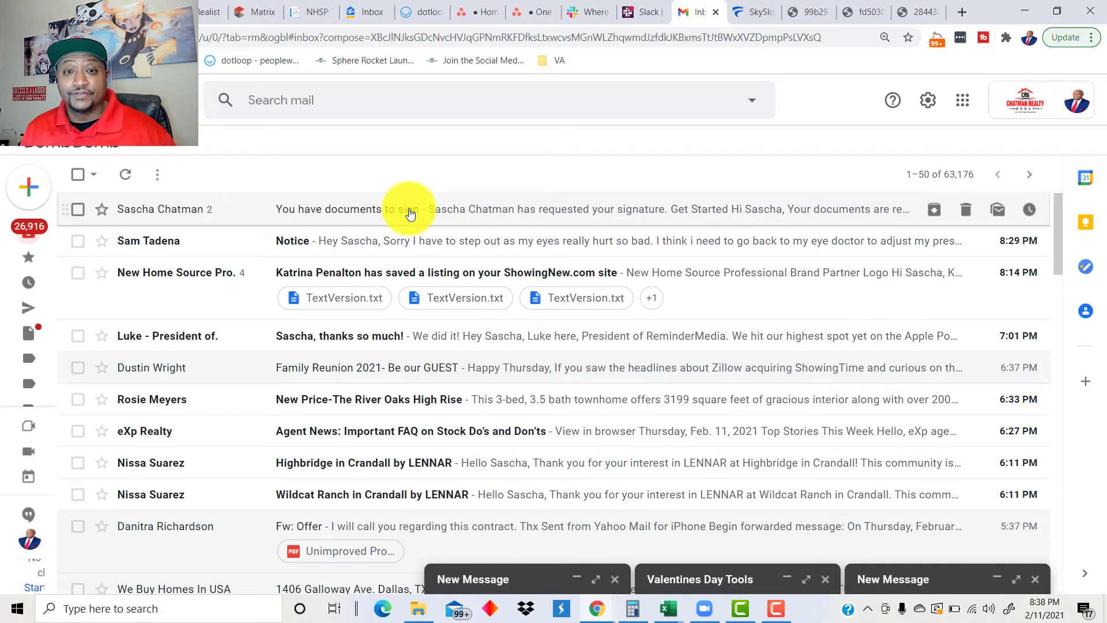
Step: Open the 'You have documents to sign' email and follow its Get Started link to DigiSign
click(411, 214)
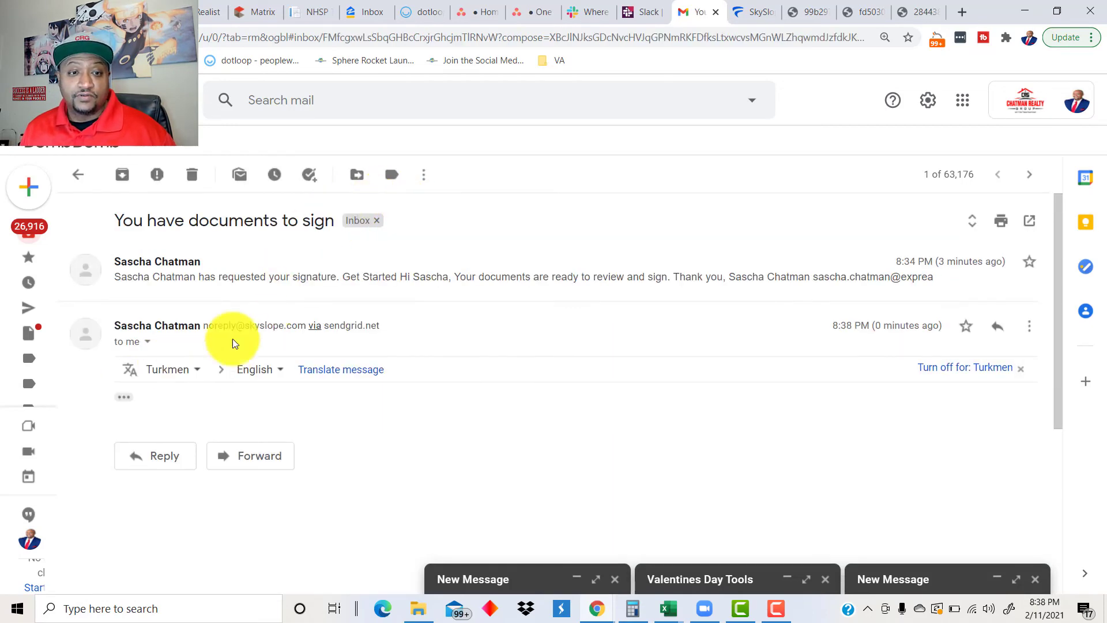
click(403, 278)
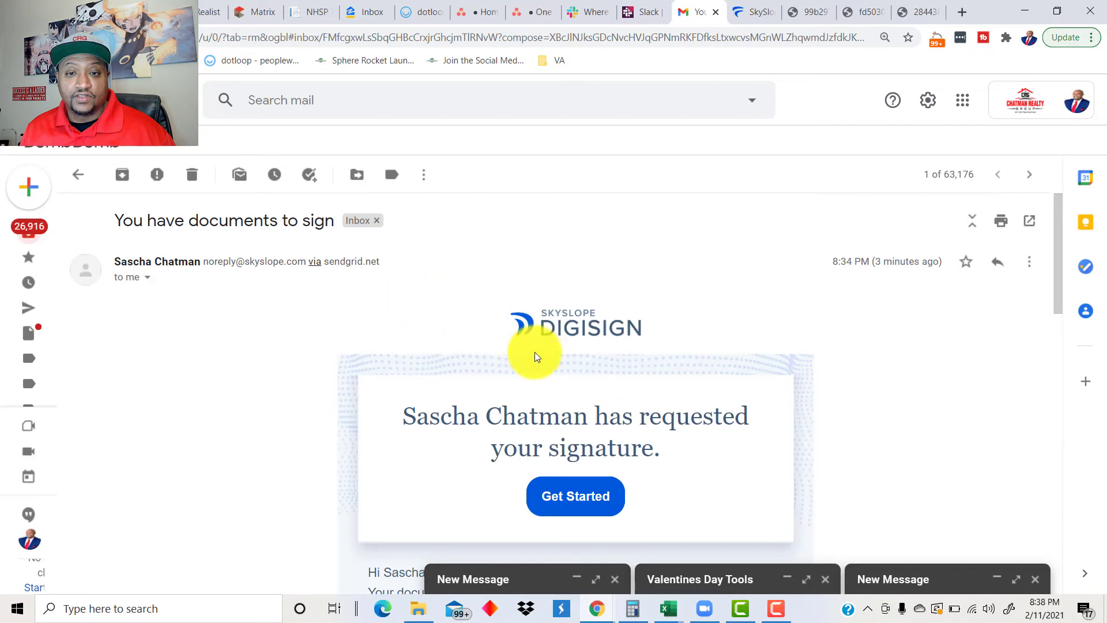
scroll(535, 356, down, 3)
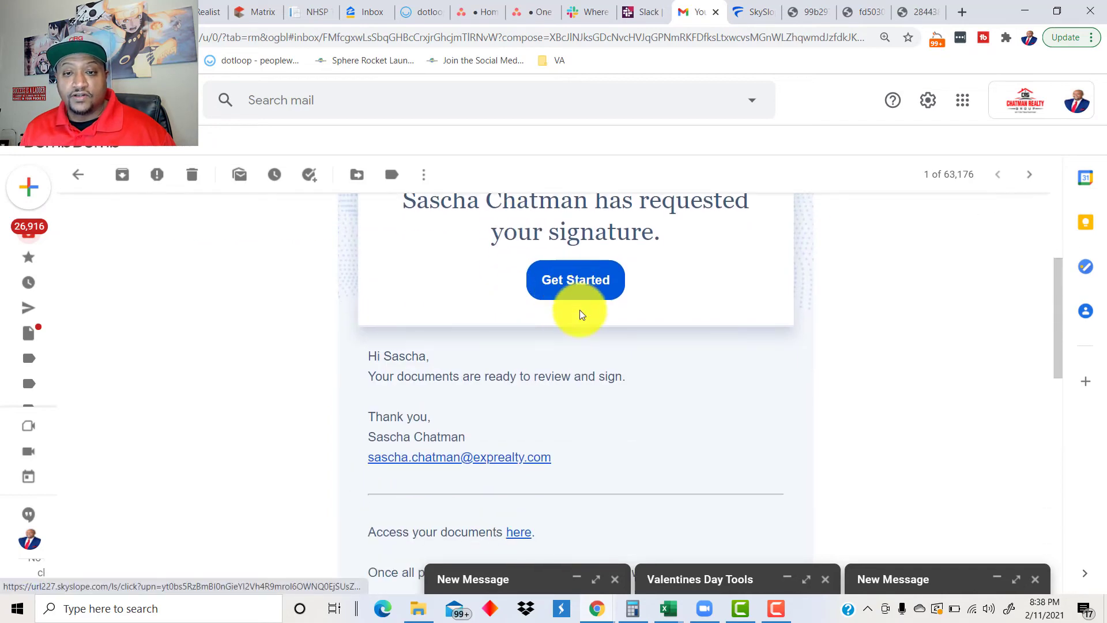
scroll(576, 320, down, 3)
scroll(586, 314, up, 4)
click(577, 353)
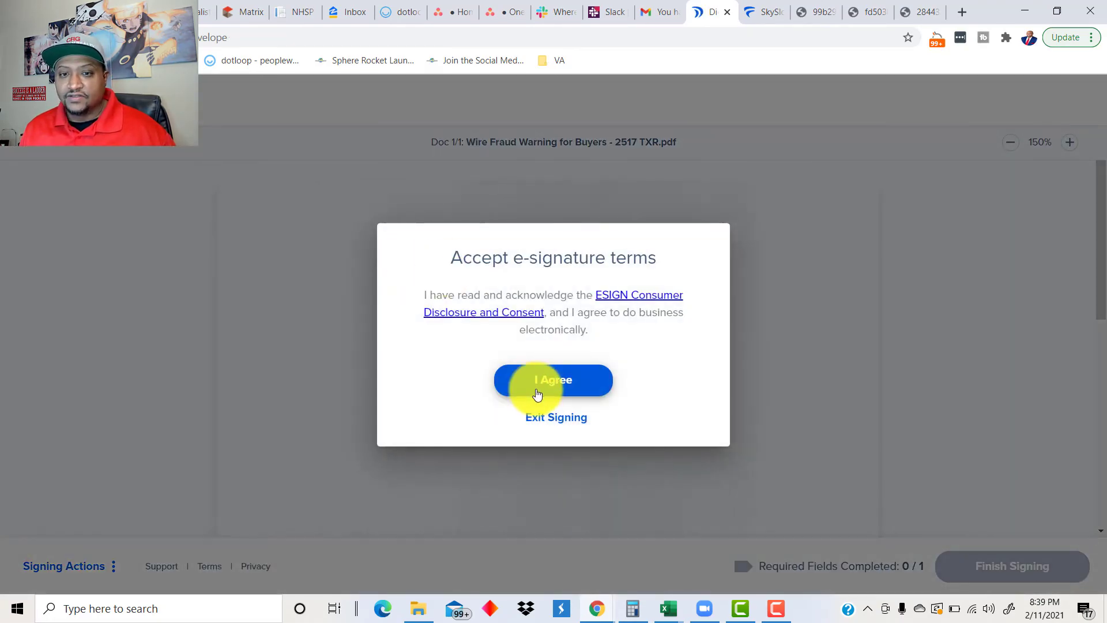
Step: Accept the e-signature terms for the Wire Fraud Warning for Buyers
click(537, 392)
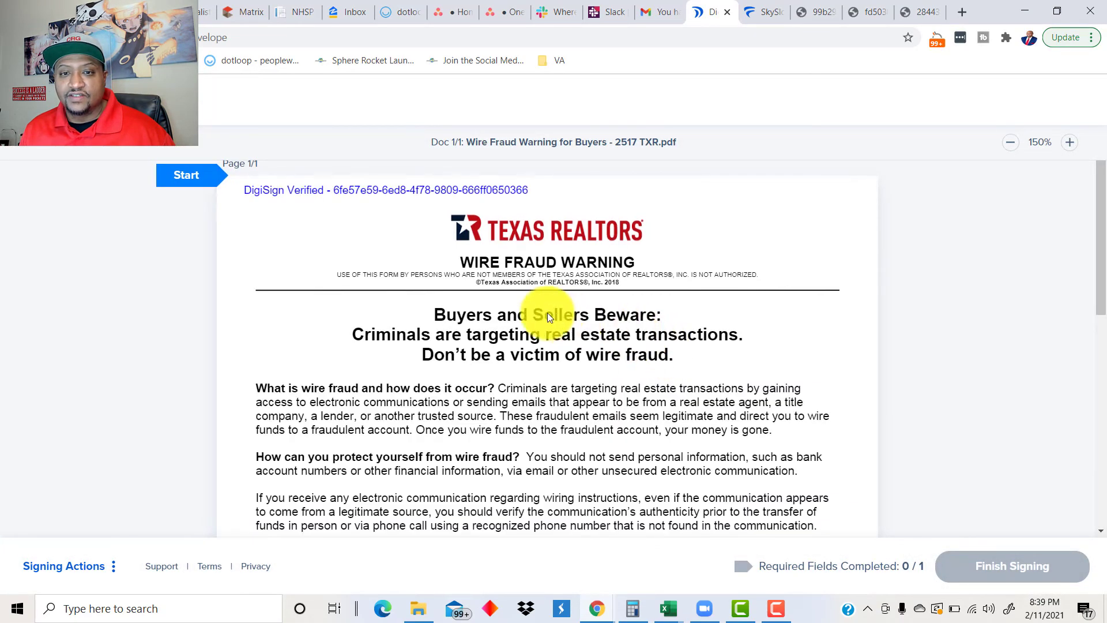
scroll(530, 311, down, 5)
scroll(517, 311, down, 1)
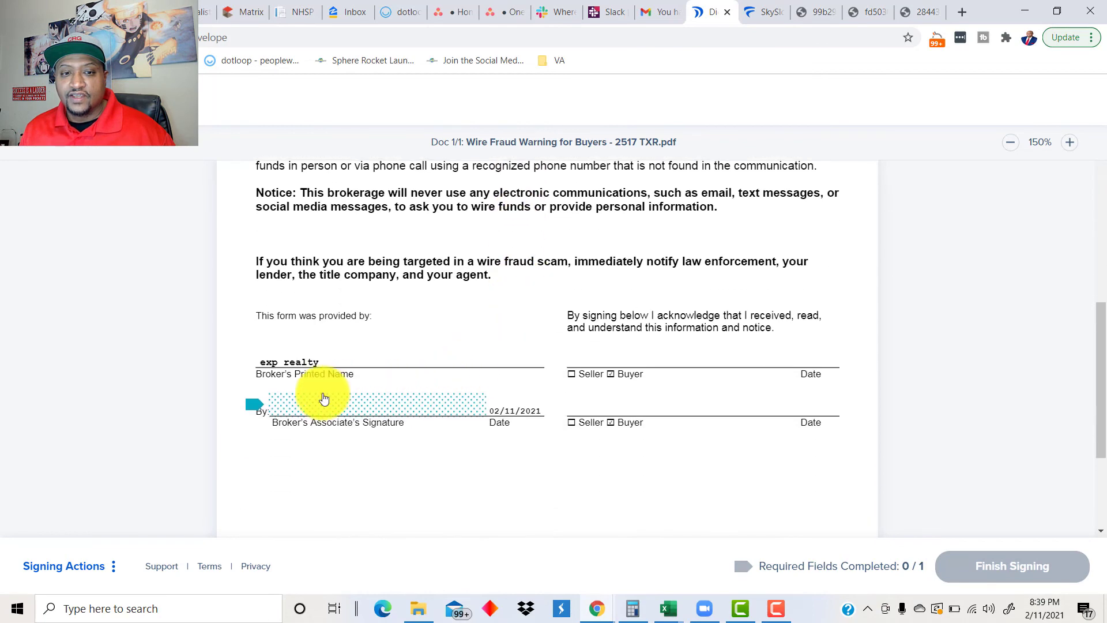
Step: Sign the associate's signature field using the first script signature style
click(274, 410)
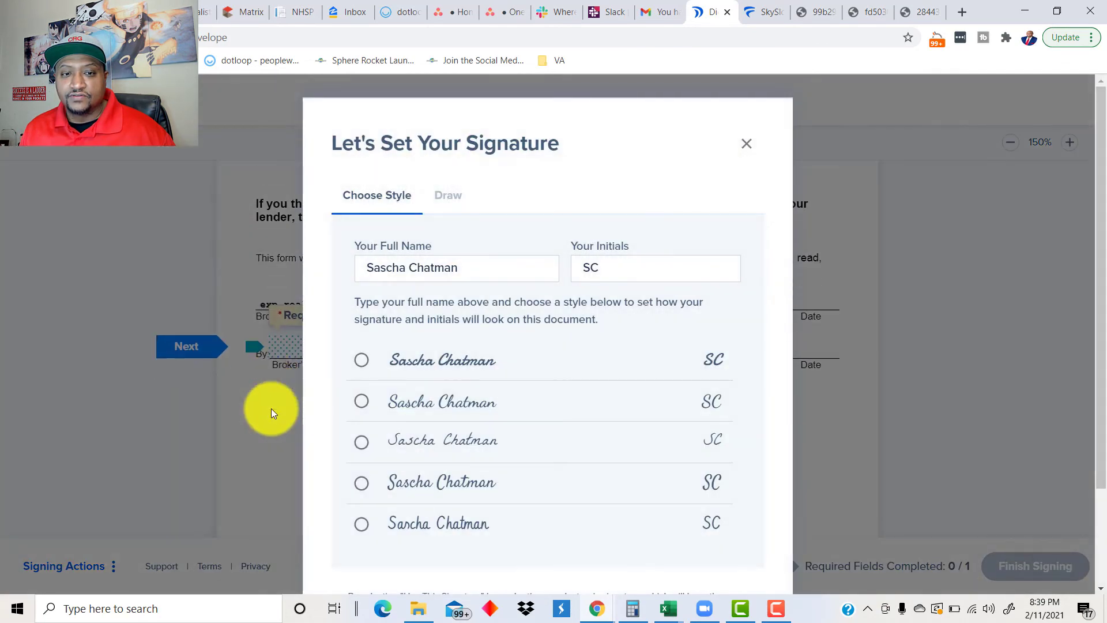
click(360, 364)
scroll(554, 456, down, 3)
click(543, 521)
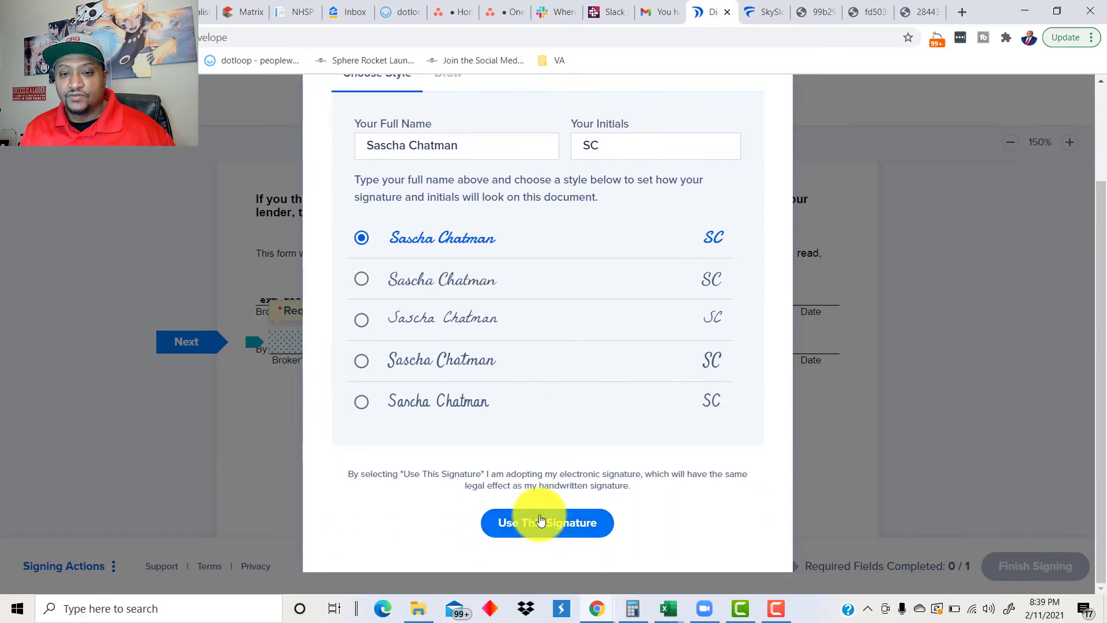
Step: Finish signing the Wire Fraud Warning document
click(975, 563)
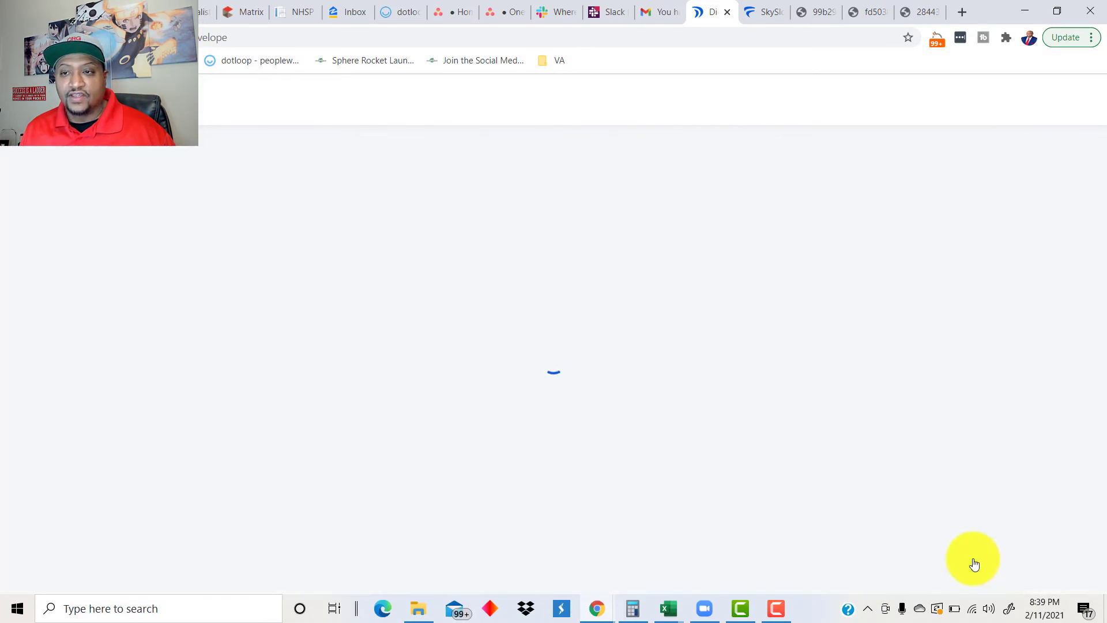